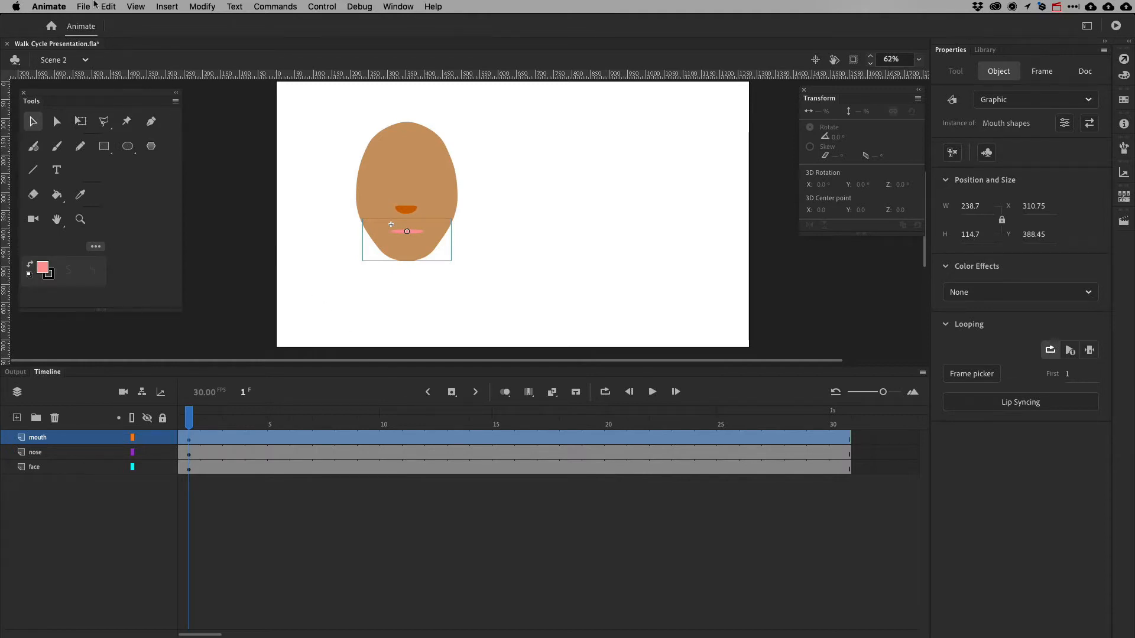
- Import 11SecClub_April_Competition.wav into the library, replacing the existing item, and select the sound there
{"action": "left_click", "coordinate": [95, 5]}
{"action": "mouse_move", "coordinate": [122, 163]}
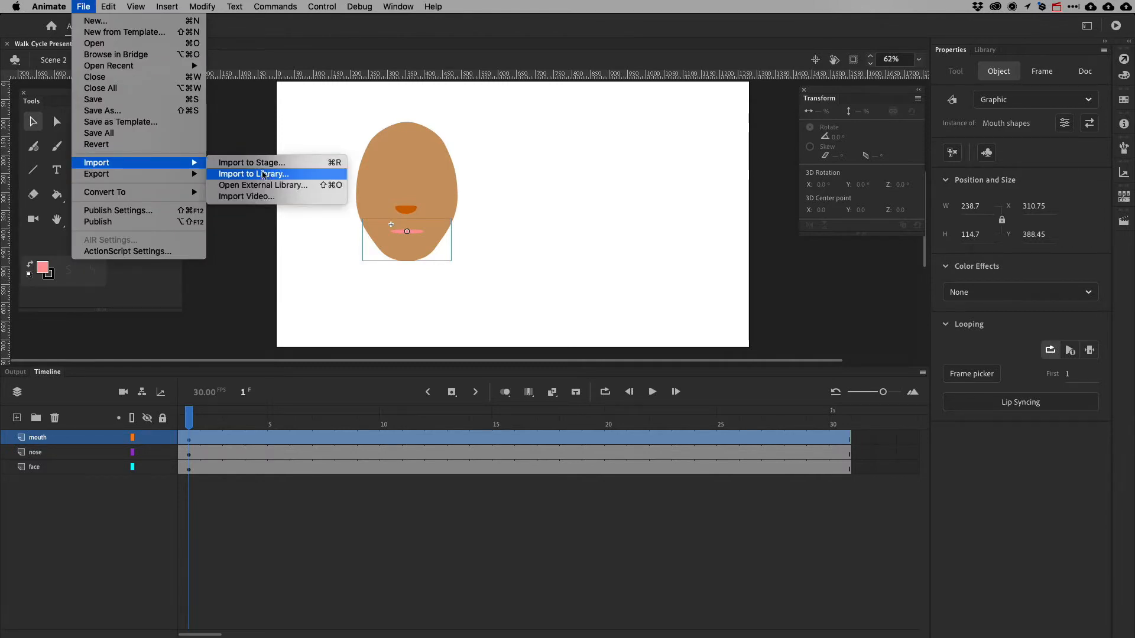
{"action": "left_click", "coordinate": [263, 175]}
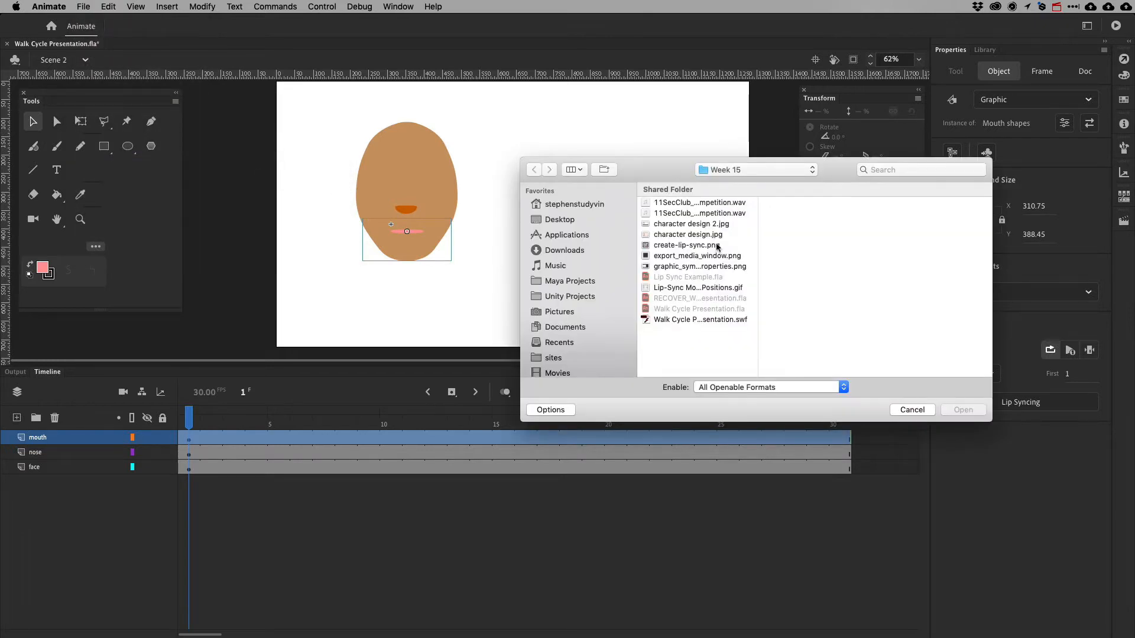
{"action": "left_click", "coordinate": [701, 213]}
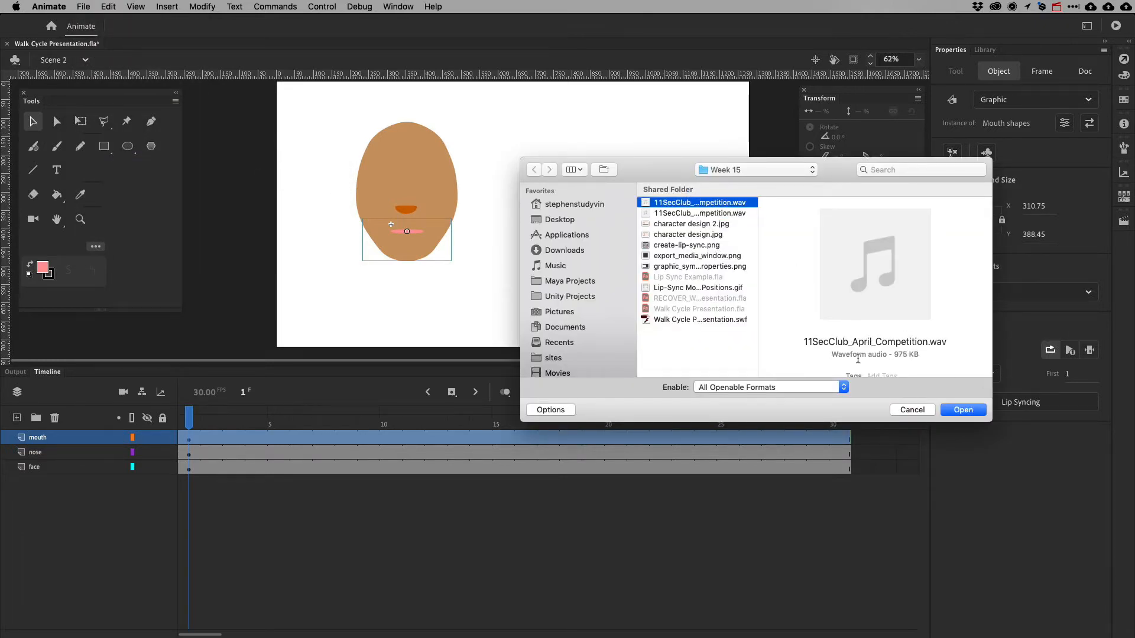
{"action": "left_click", "coordinate": [963, 410]}
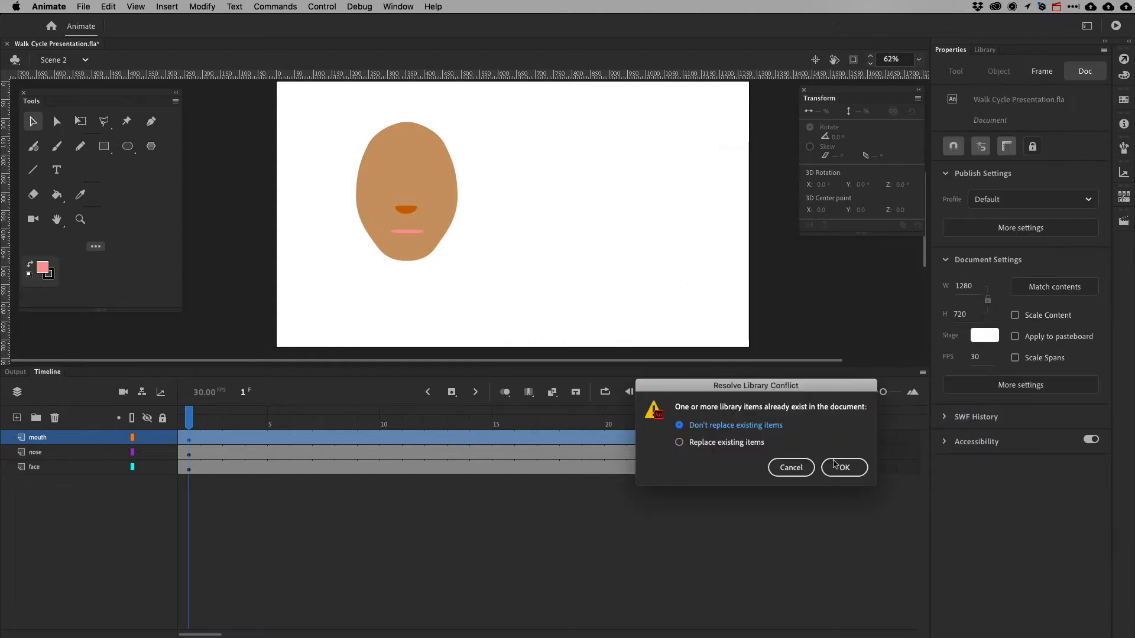
{"action": "left_click", "coordinate": [678, 442]}
{"action": "left_click", "coordinate": [845, 467]}
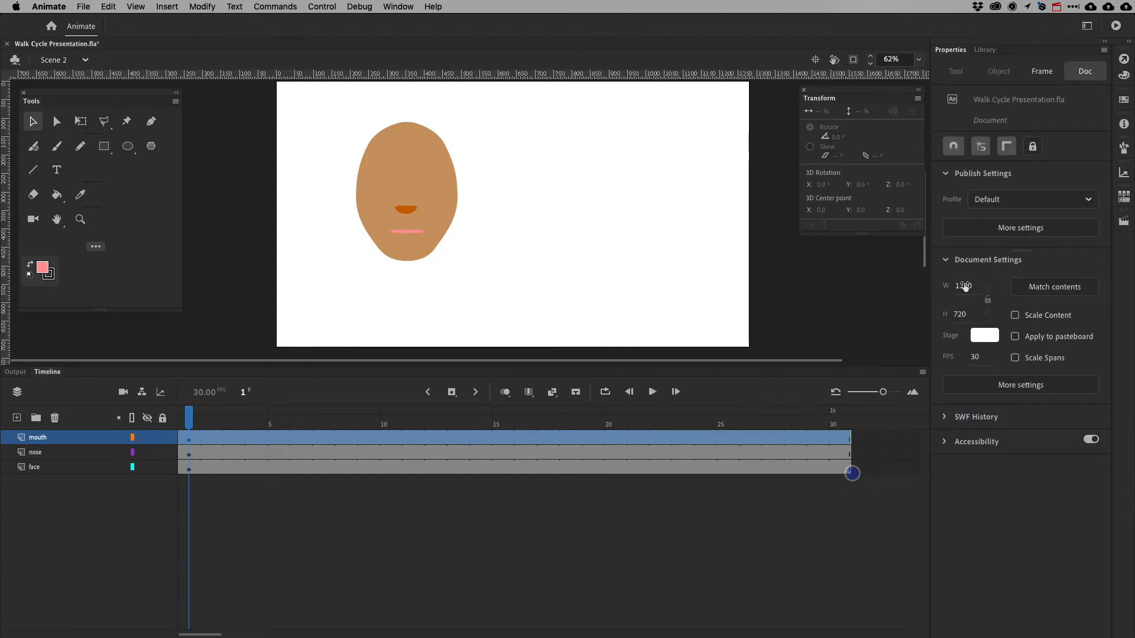
{"action": "left_click", "coordinate": [985, 49]}
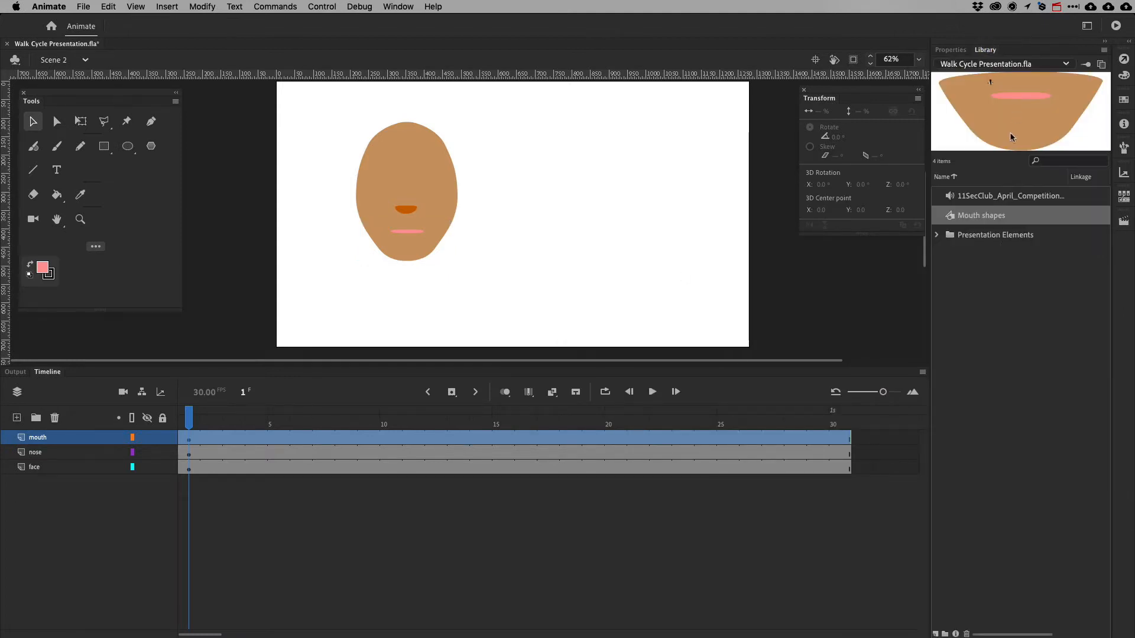
{"action": "left_click", "coordinate": [996, 197]}
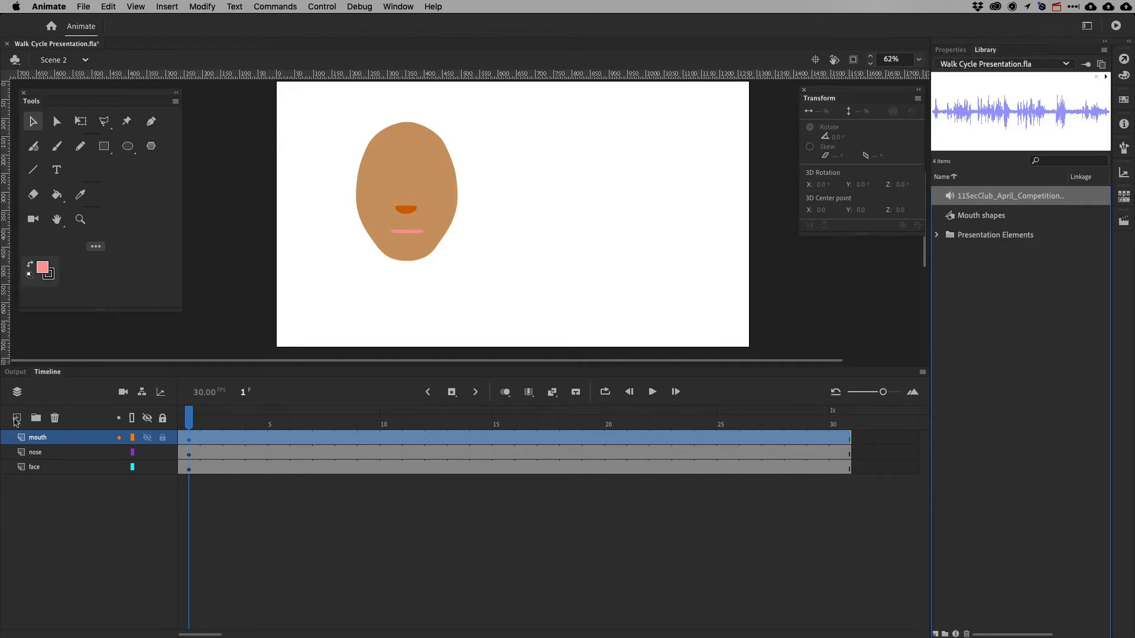
- Add a new layer beneath the face layer and name it audio
{"action": "left_click", "coordinate": [16, 418]}
{"action": "left_click_drag", "start_coordinate": [22, 441], "coordinate": [26, 499]}
{"action": "double_click", "coordinate": [34, 481]}
{"action": "key", "text": "BackSpace"}
{"action": "type", "text": "au"}
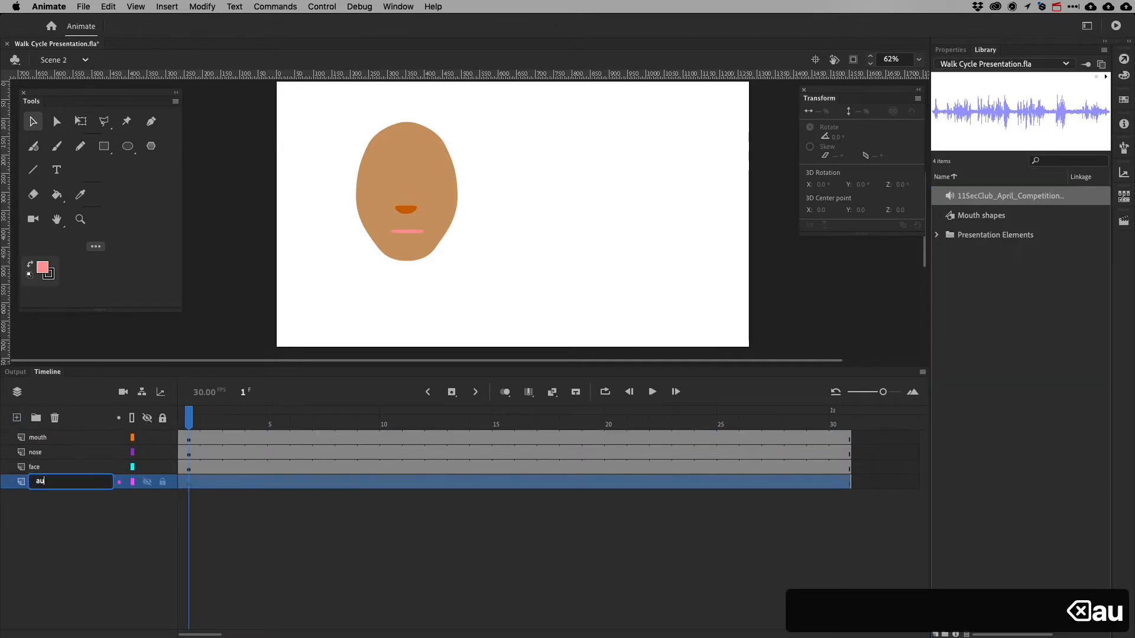
{"action": "type", "text": "dio"}
{"action": "key", "text": "Return"}
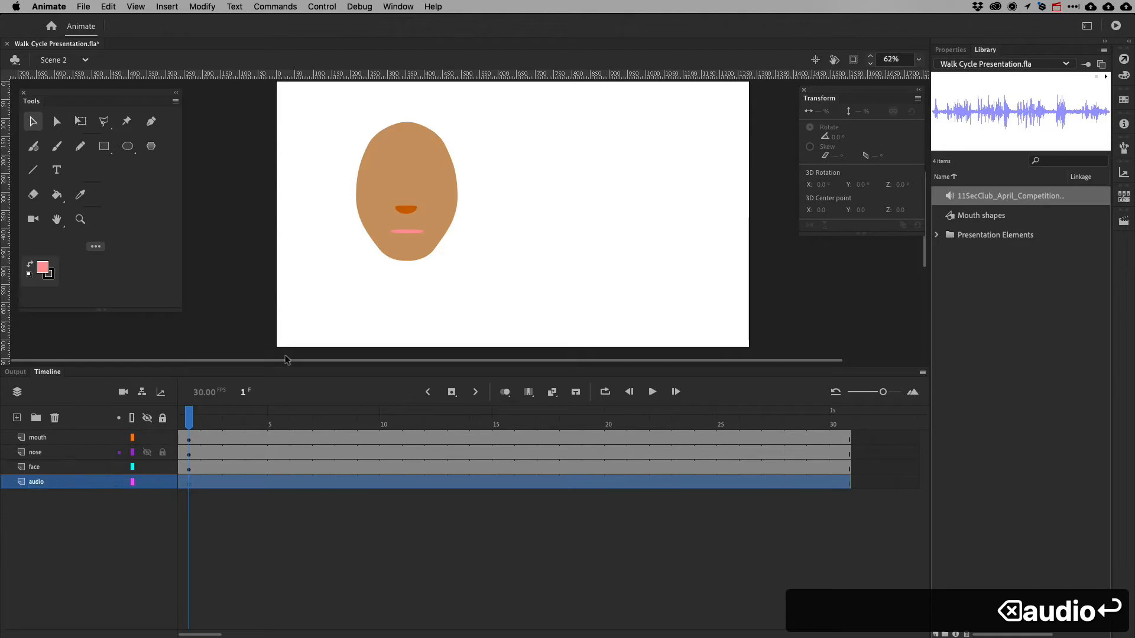
- Place the 11SecClub_April_Competition sound on the audio layer and display the frame's sound properties
{"action": "left_click_drag", "start_coordinate": [945, 197], "coordinate": [551, 217]}
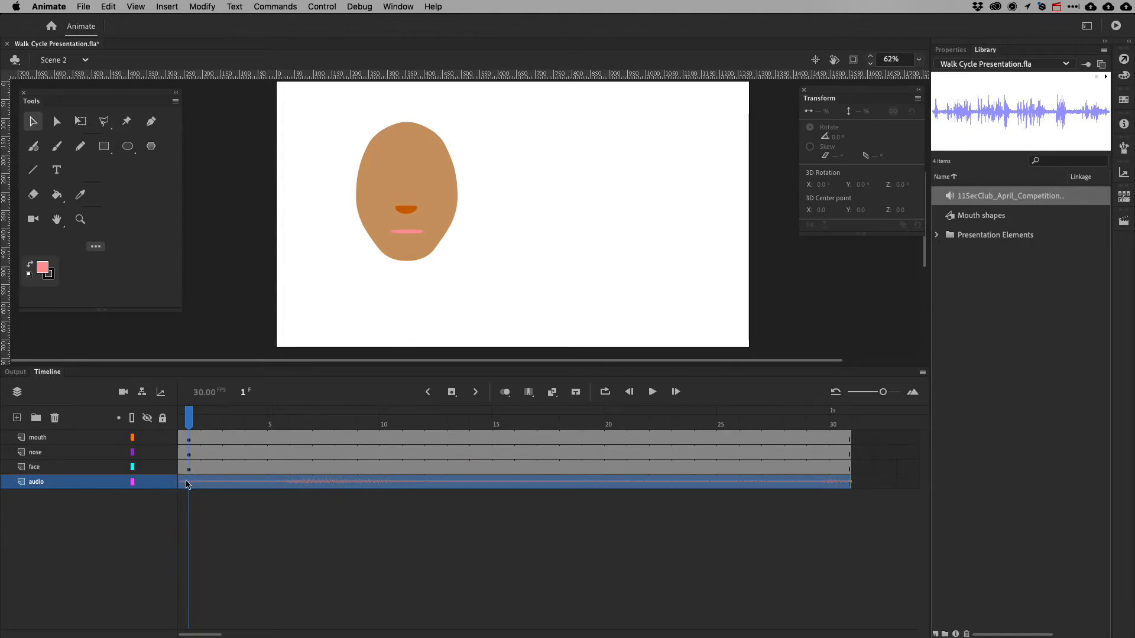
{"action": "left_click", "coordinate": [187, 485]}
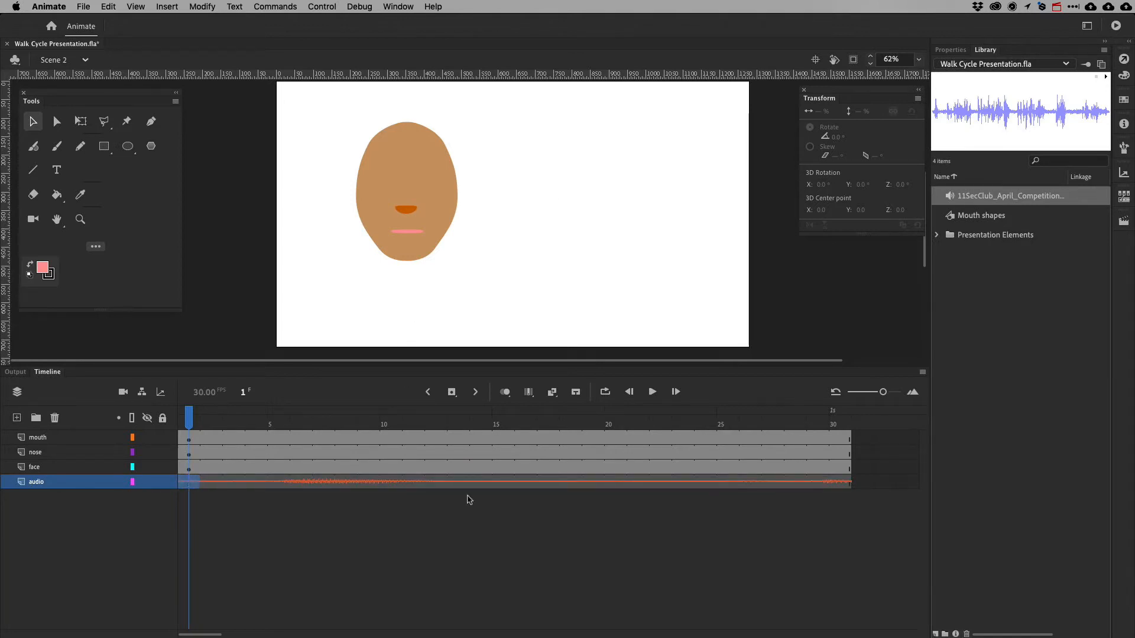
{"action": "left_click", "coordinate": [951, 50]}
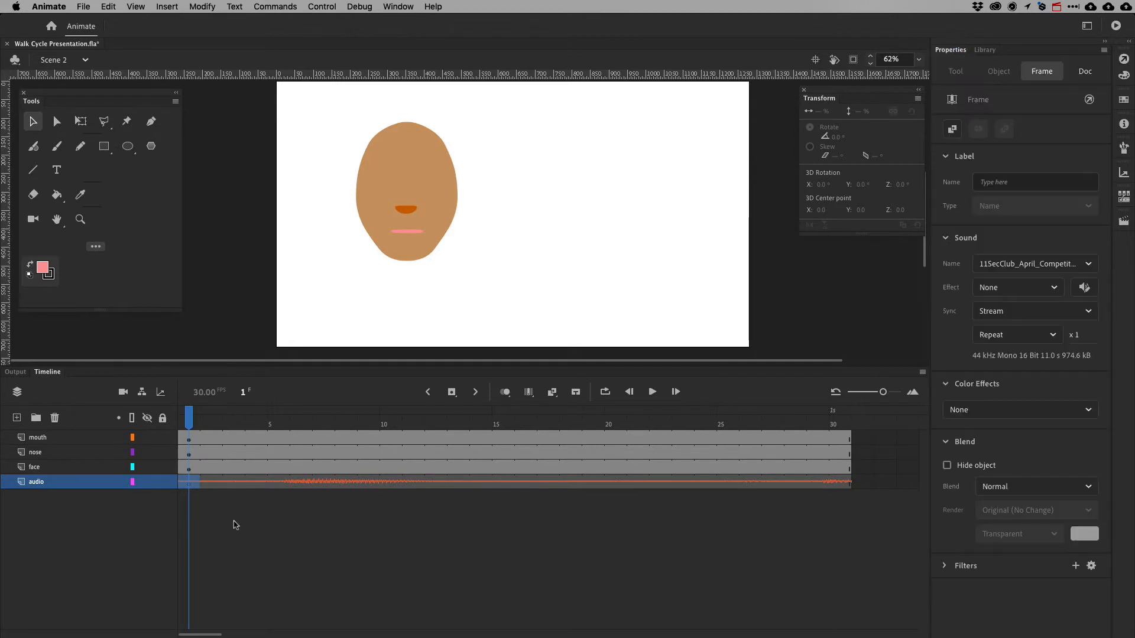
{"action": "left_click", "coordinate": [527, 251]}
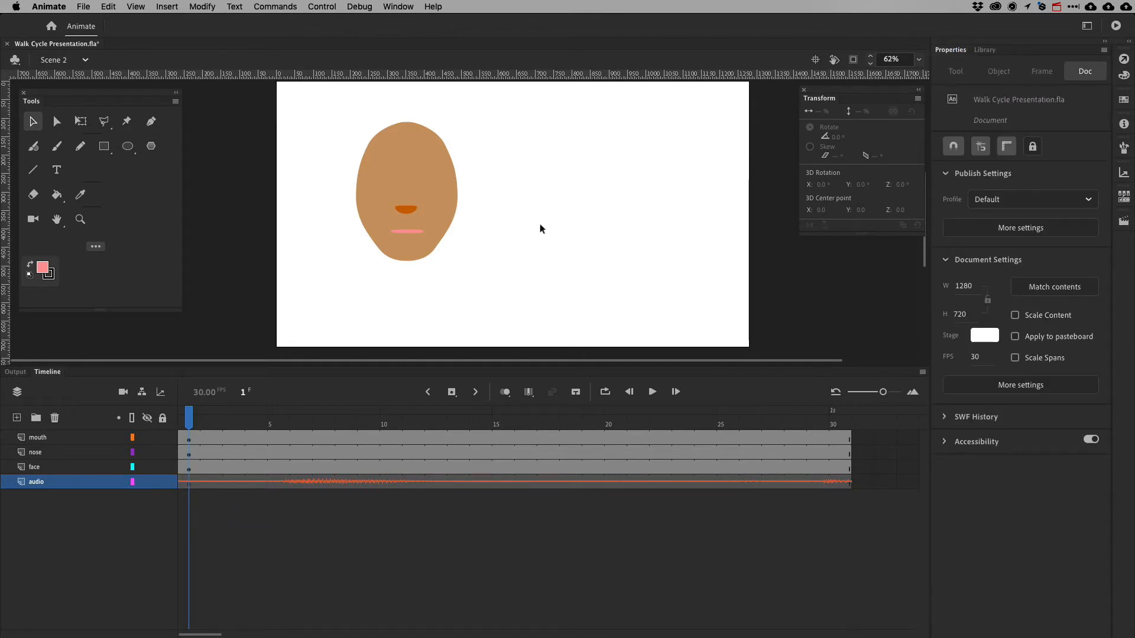
- Review the Sound settings and sync options of the audio layer's first frame, leaving Sync at Stream
{"action": "left_click", "coordinate": [194, 482]}
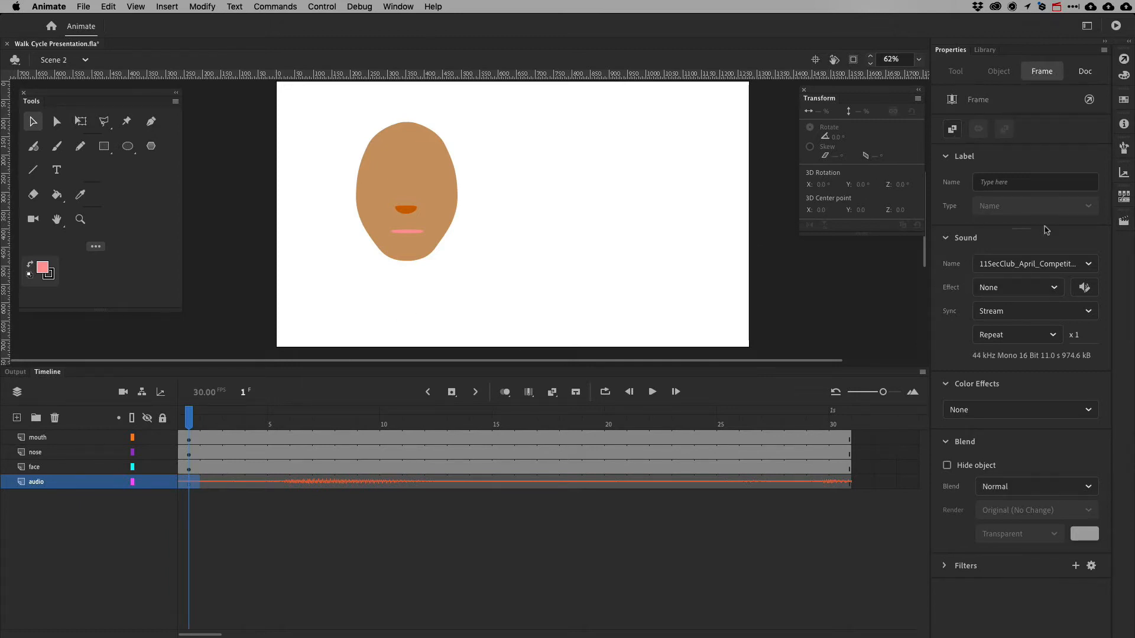
{"action": "left_click", "coordinate": [947, 240]}
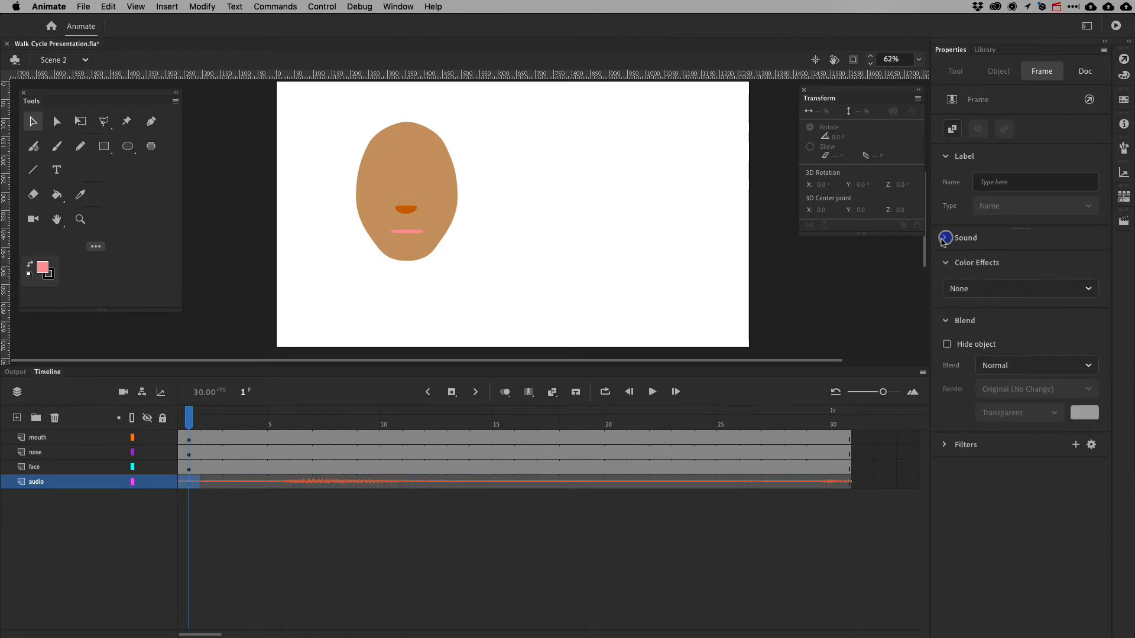
{"action": "left_click", "coordinate": [944, 241]}
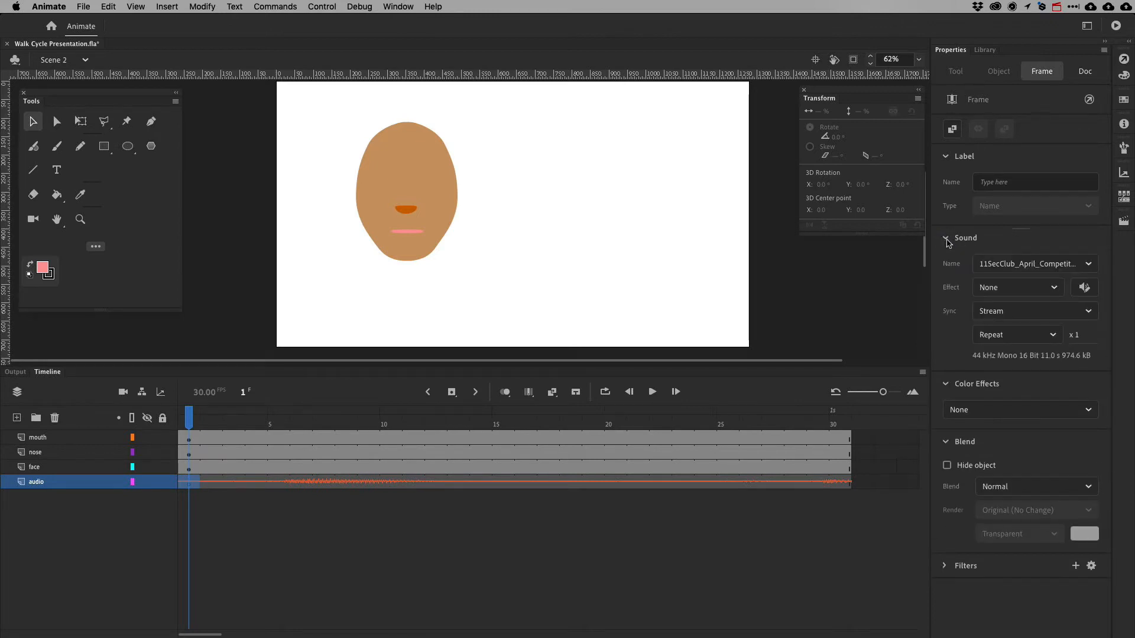
{"action": "left_click", "coordinate": [945, 239]}
{"action": "left_click", "coordinate": [946, 239]}
{"action": "left_click", "coordinate": [975, 312]}
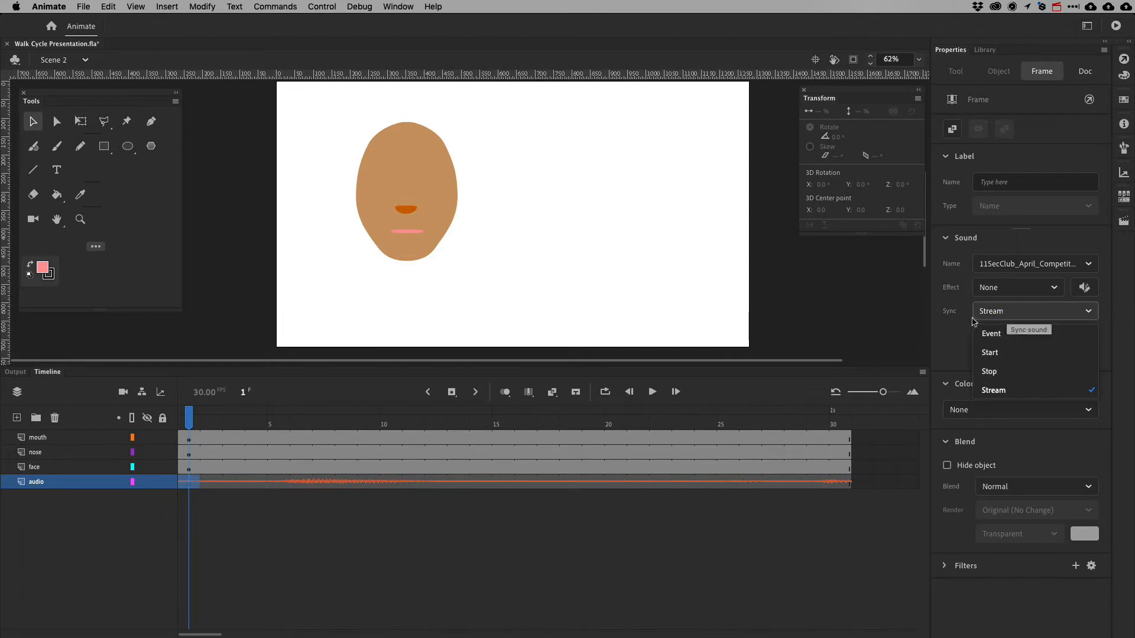
{"action": "left_click", "coordinate": [974, 313]}
{"action": "left_click", "coordinate": [974, 313]}
{"action": "left_click", "coordinate": [953, 311]}
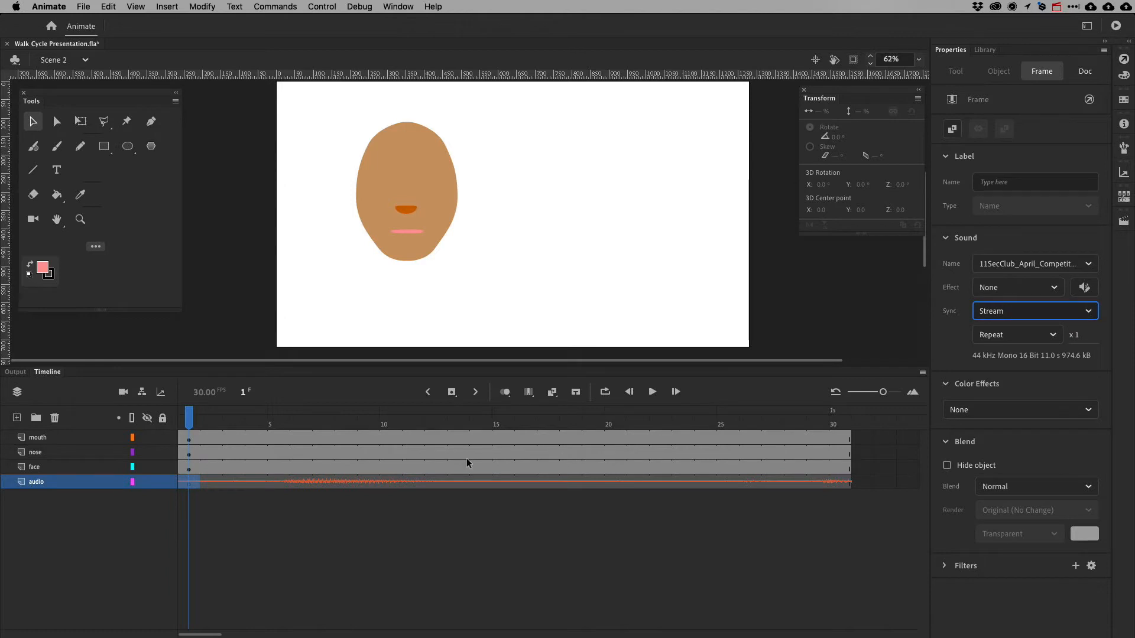
- Play the scene, then insert frames on all four layers to extend them just past frame 330
{"action": "left_click", "coordinate": [652, 392]}
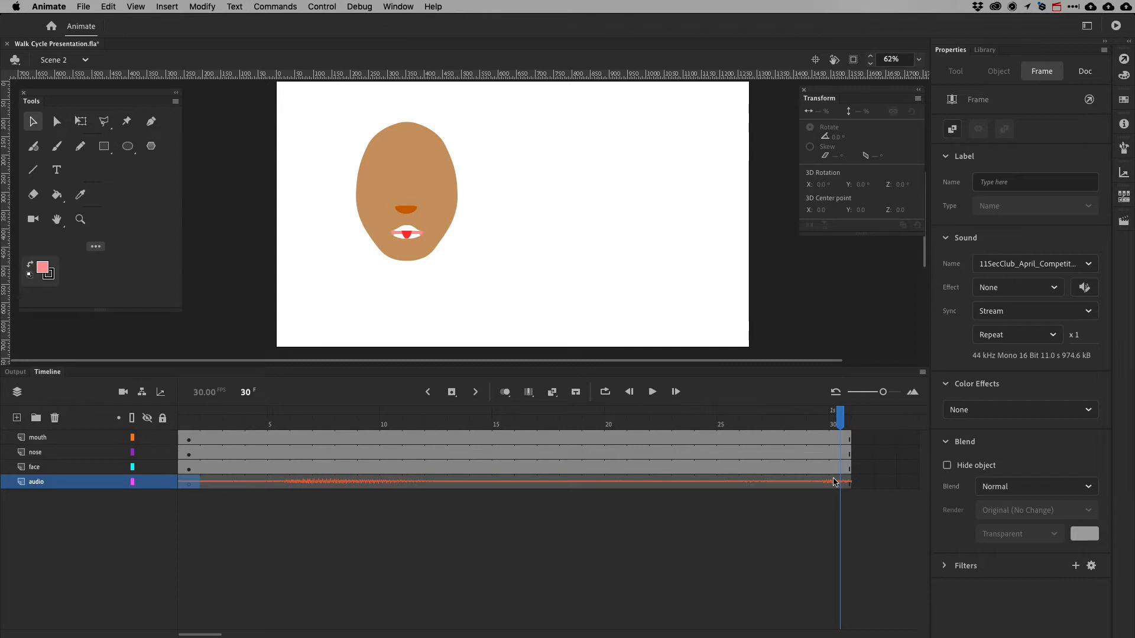
{"action": "scroll", "coordinate": [833, 482], "scroll_direction": "right", "scroll_amount": 3}
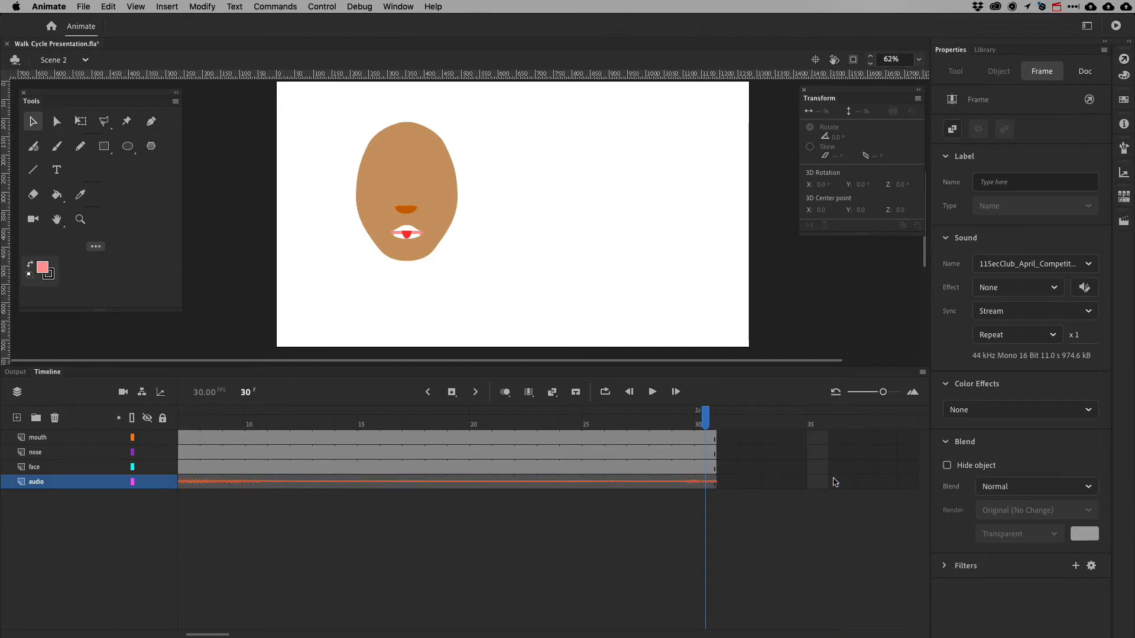
{"action": "scroll", "coordinate": [833, 482], "scroll_direction": "right", "scroll_amount": 4}
{"action": "left_click_drag", "start_coordinate": [882, 394], "coordinate": [833, 392]}
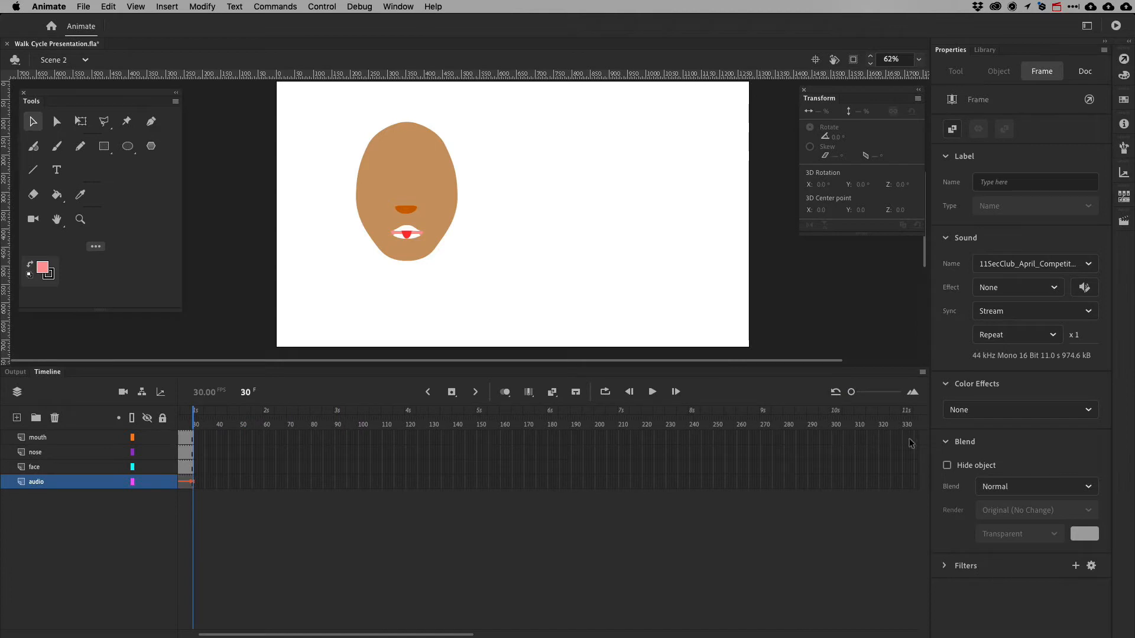
{"action": "left_click_drag", "start_coordinate": [913, 436], "coordinate": [913, 481]}
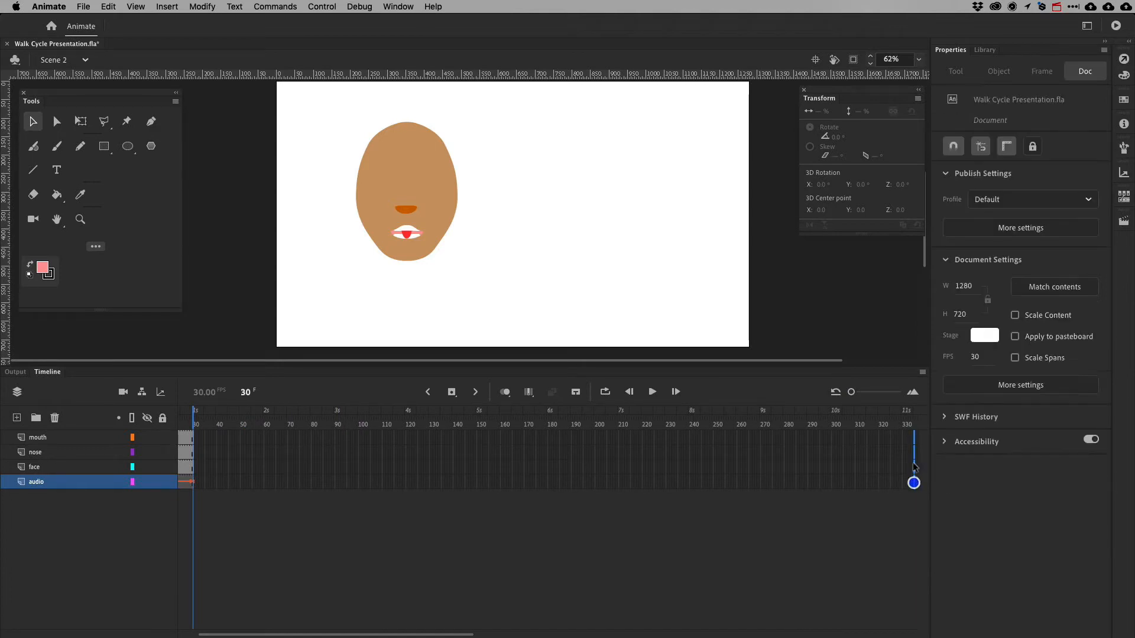
{"action": "right_click", "coordinate": [914, 448]}
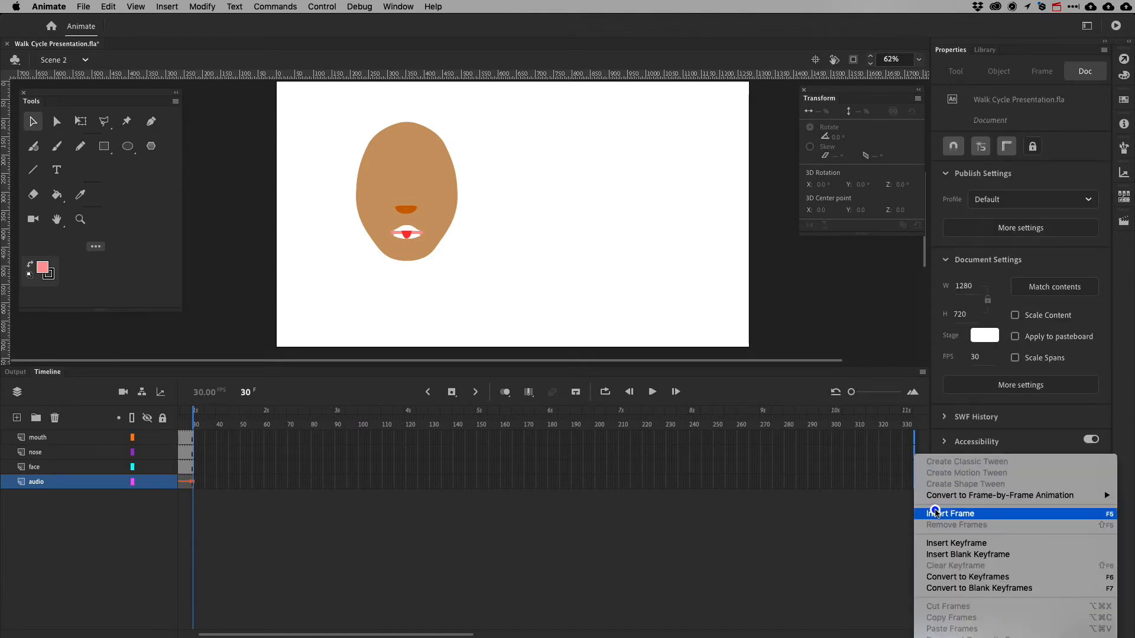
{"action": "left_click", "coordinate": [936, 511]}
- Find where the audio waveform ends and remove the surplus frames from frame 332 onward on all four layers
{"action": "left_click", "coordinate": [908, 424]}
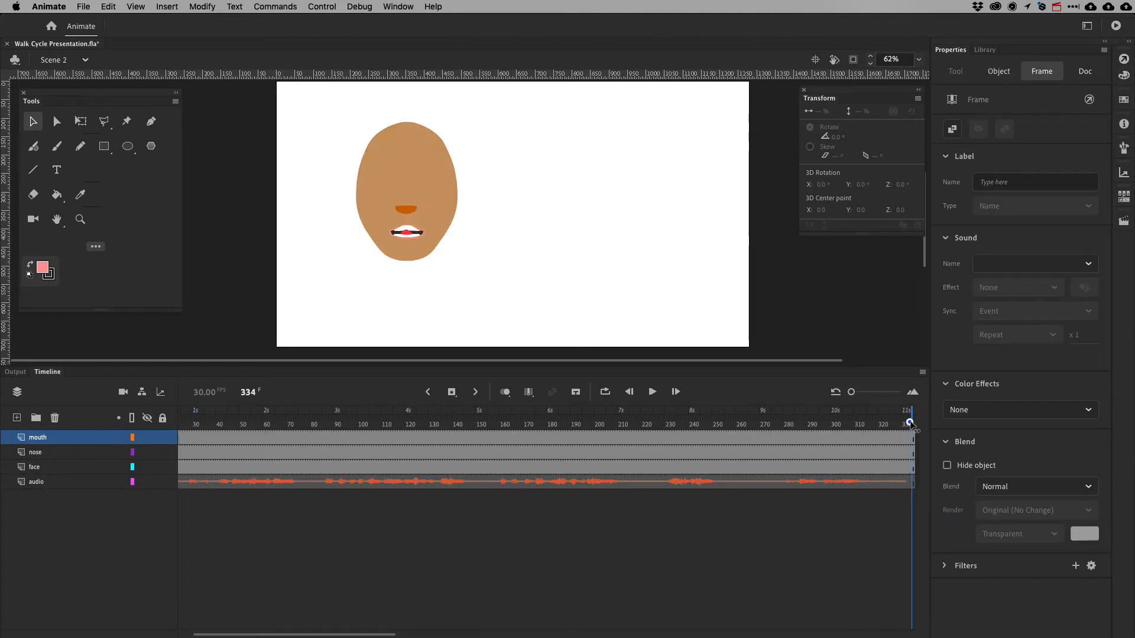
{"action": "left_click", "coordinate": [905, 518]}
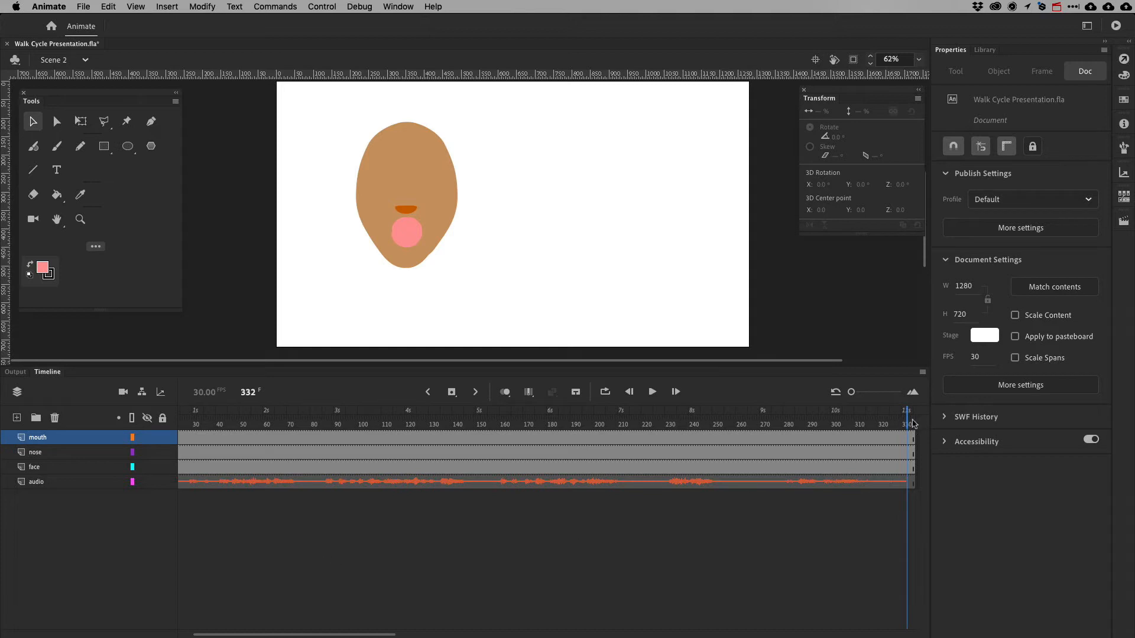
{"action": "left_click_drag", "start_coordinate": [849, 395], "coordinate": [864, 392]}
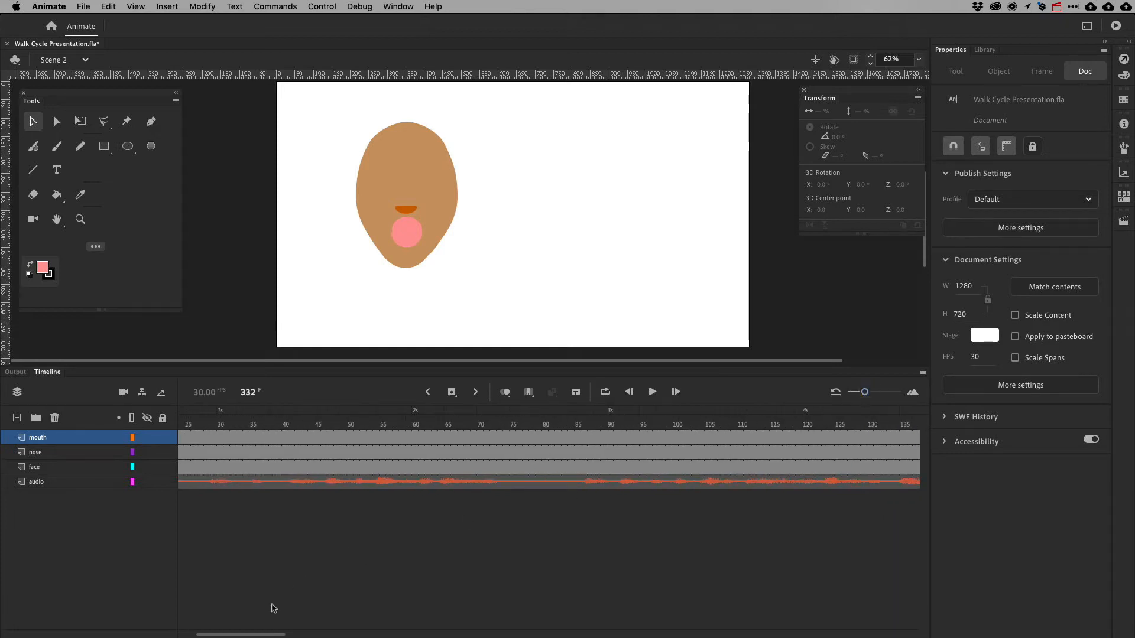
{"action": "left_click_drag", "start_coordinate": [248, 635], "coordinate": [444, 628]}
{"action": "left_click_drag", "start_coordinate": [579, 480], "coordinate": [545, 430]}
{"action": "right_click", "coordinate": [556, 444]}
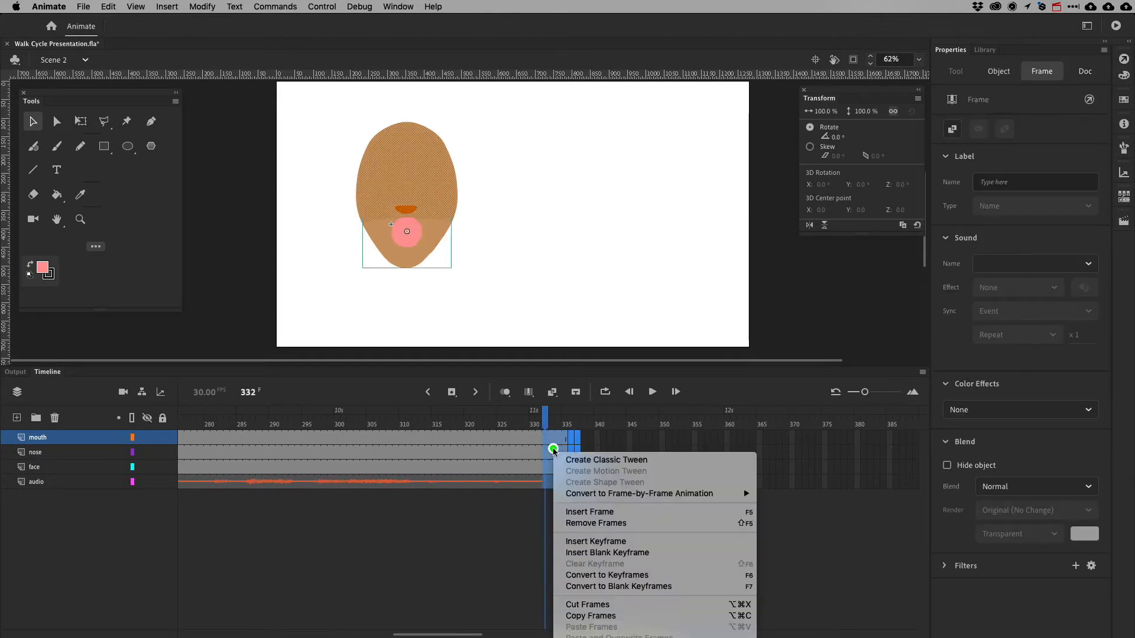
{"action": "left_click", "coordinate": [590, 523]}
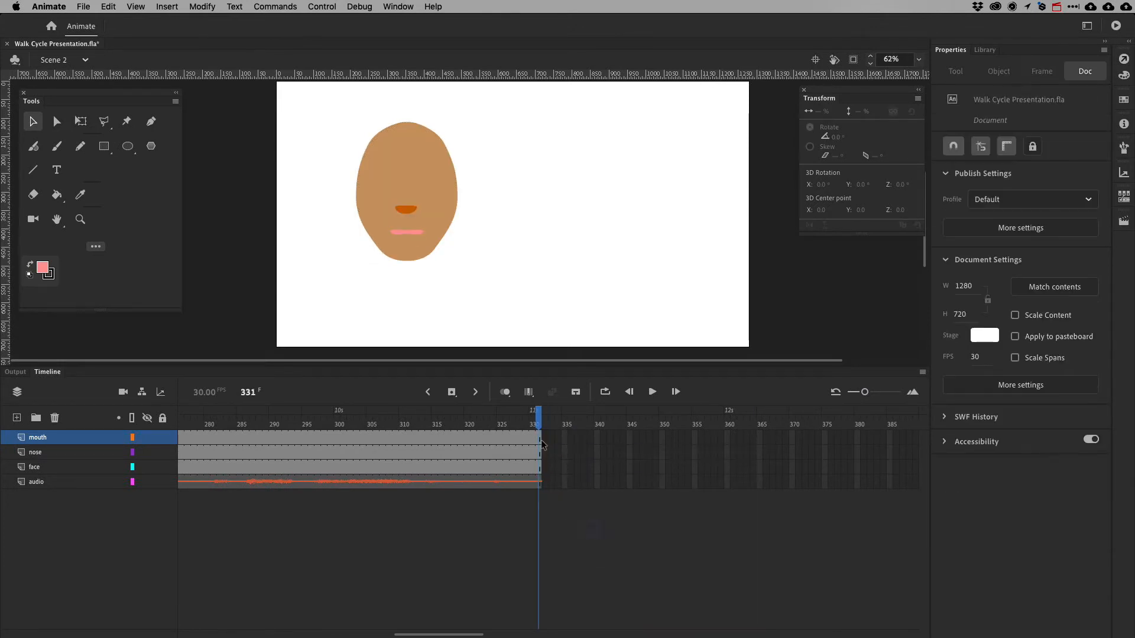
- Scrub the timeline near its end and from the start to frame 16, then select the Mouth shapes symbol
{"action": "left_click_drag", "start_coordinate": [547, 426], "coordinate": [418, 427]}
{"action": "left_click_drag", "start_coordinate": [438, 634], "coordinate": [100, 628]}
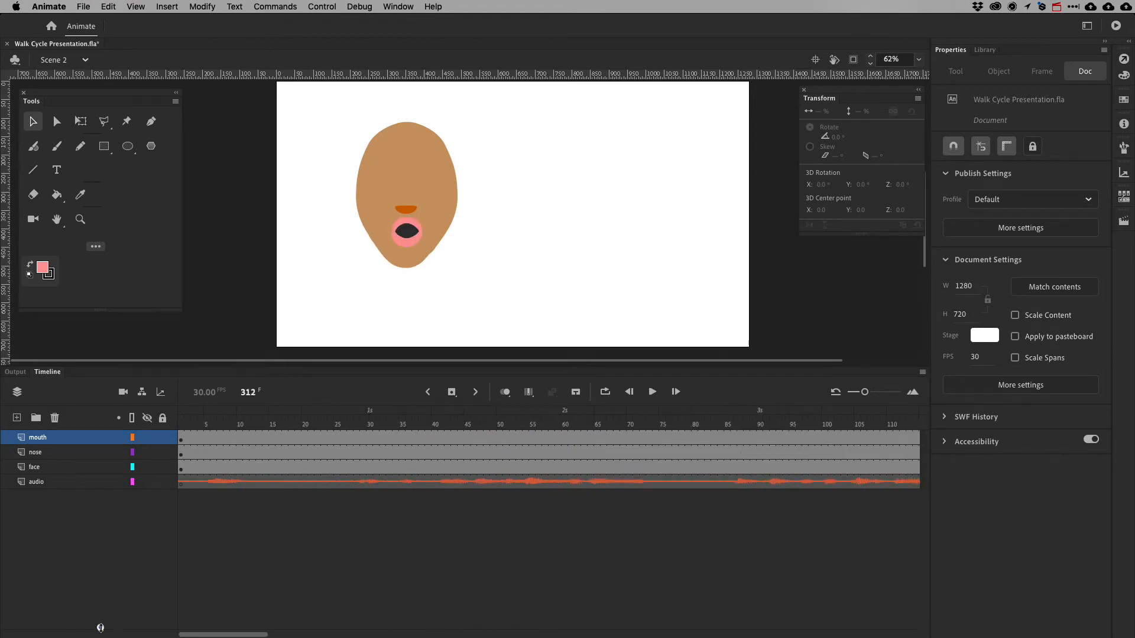
{"action": "left_click_drag", "start_coordinate": [181, 423], "coordinate": [279, 417]}
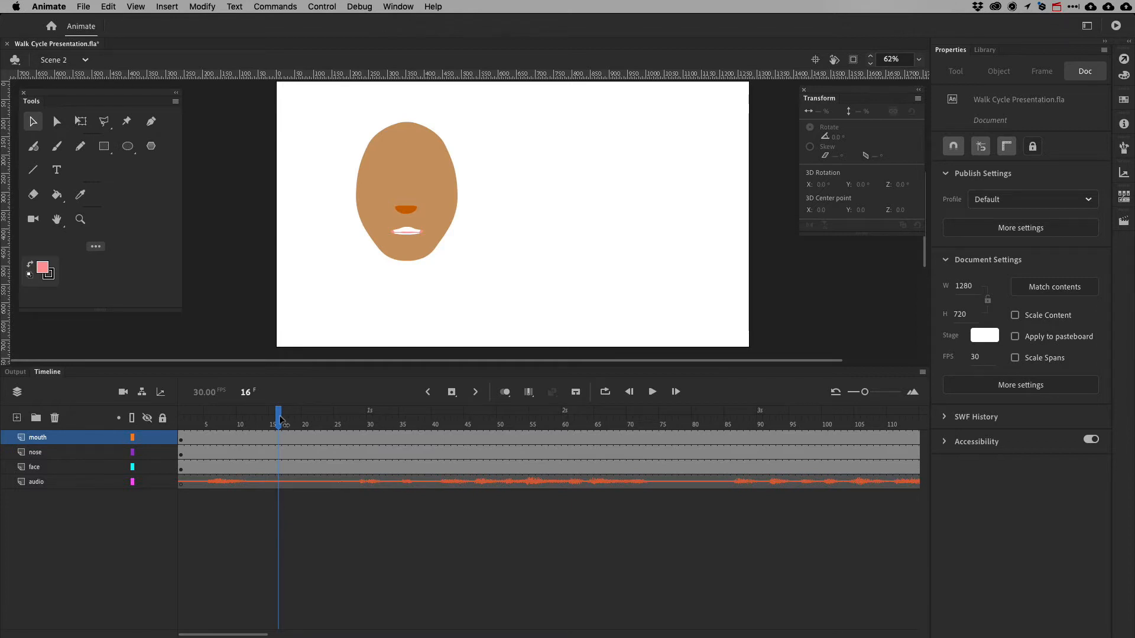
{"action": "left_click", "coordinate": [407, 247]}
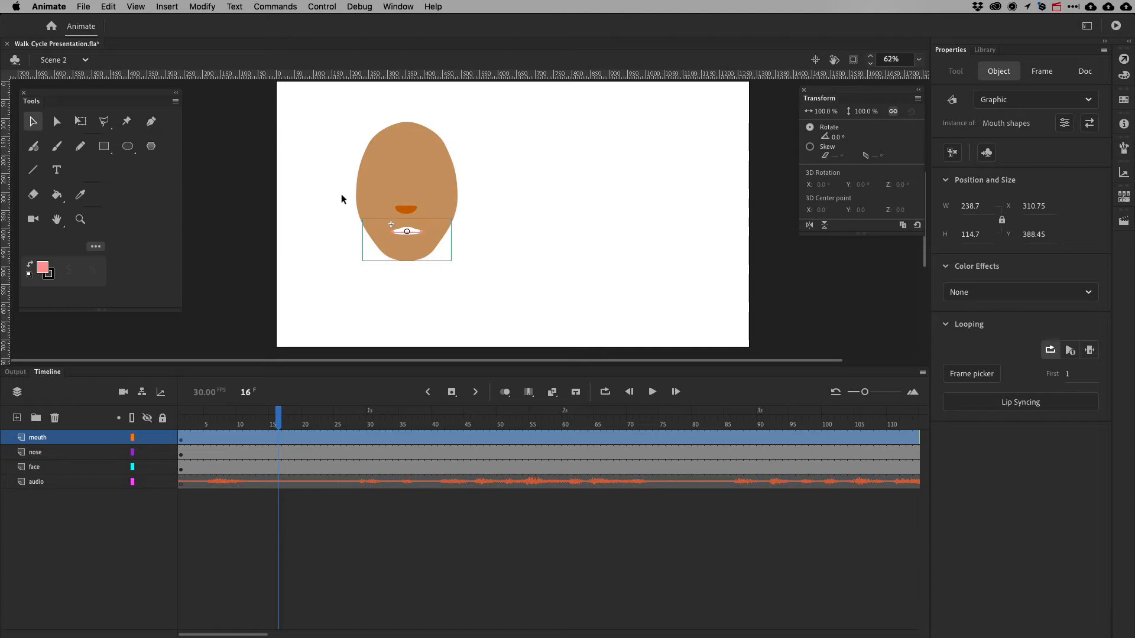
- Test the movie and advance the presentation to the "Synchronize the audio with the symbol" item
{"action": "key", "text": "super+Return"}
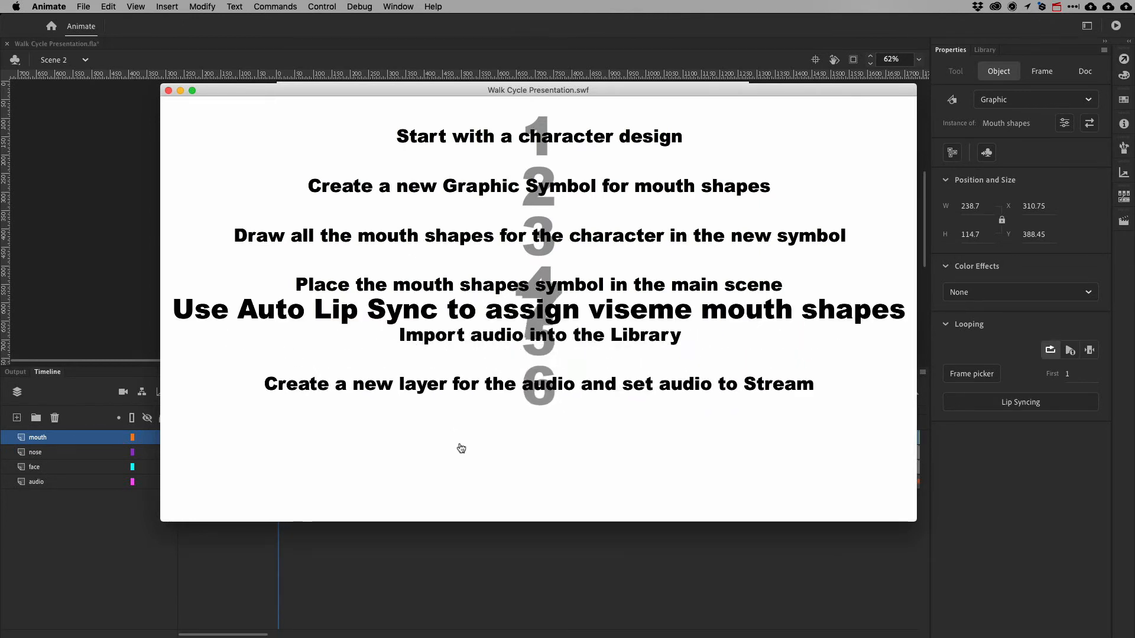
{"action": "left_click", "coordinate": [476, 292]}
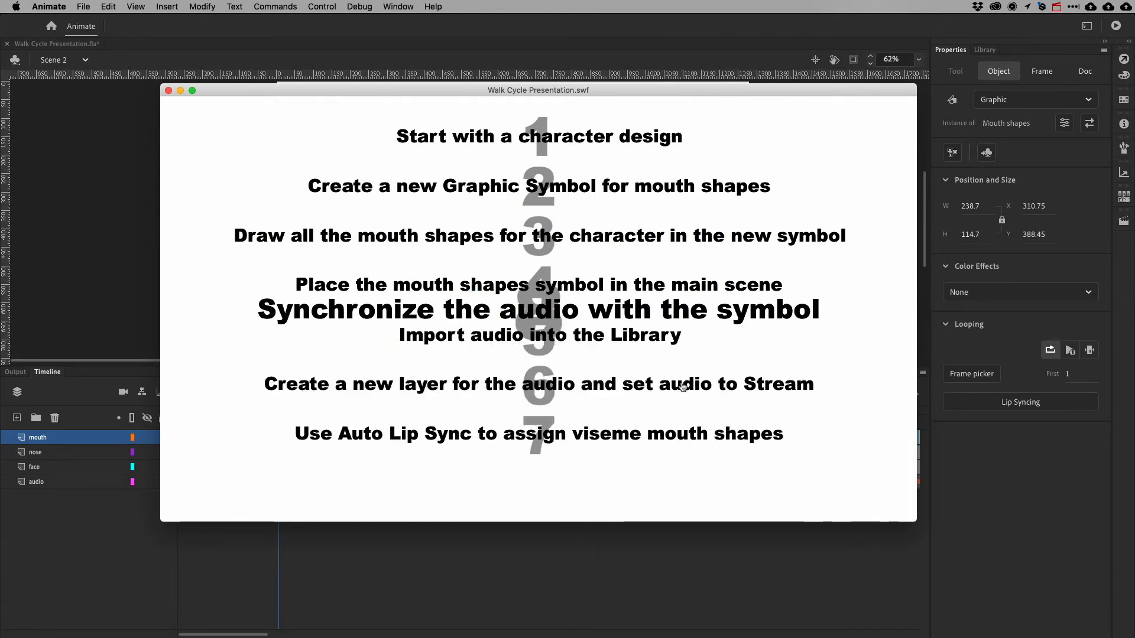
{"action": "key", "text": "super+Tab"}
{"action": "key", "text": "super+Tab"}
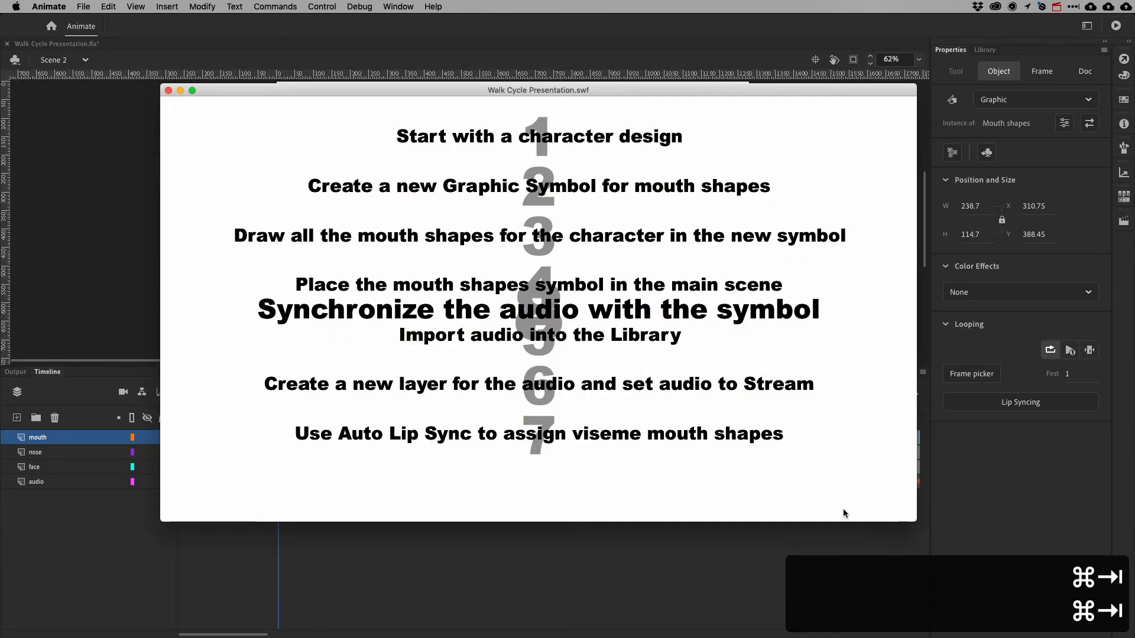
{"action": "key", "text": "super+Tab"}
{"action": "key", "text": "super+Tab"}
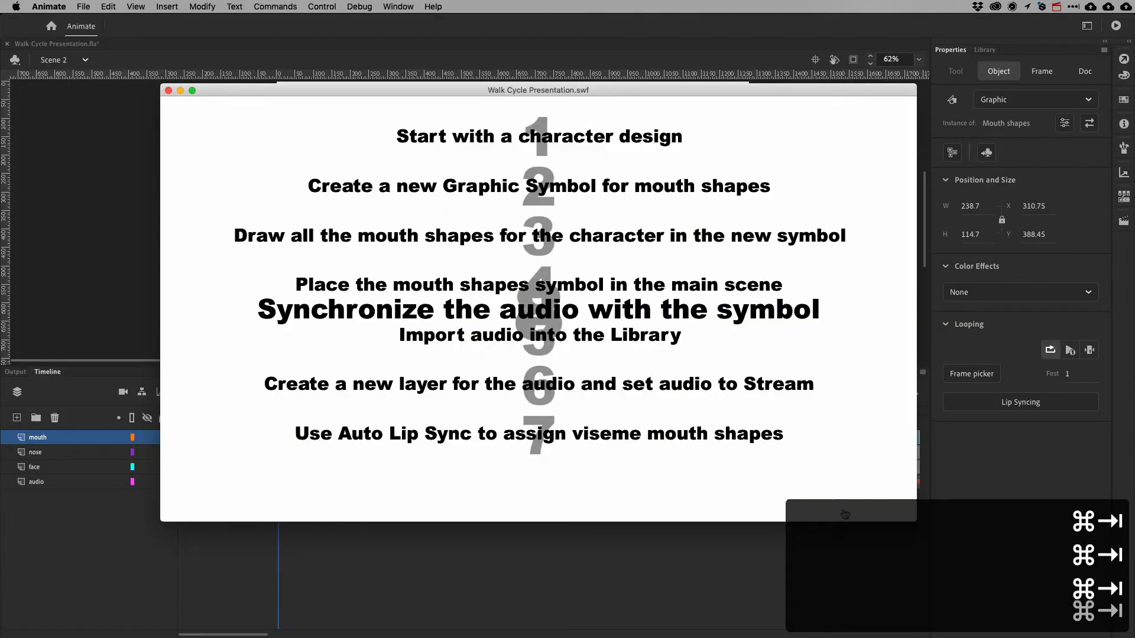
- Leave the movie preview, open lip syncing for the Mouth shapes symbol, and assign frame 1 Rest to the Neutral viseme
{"action": "left_click", "coordinate": [1025, 455]}
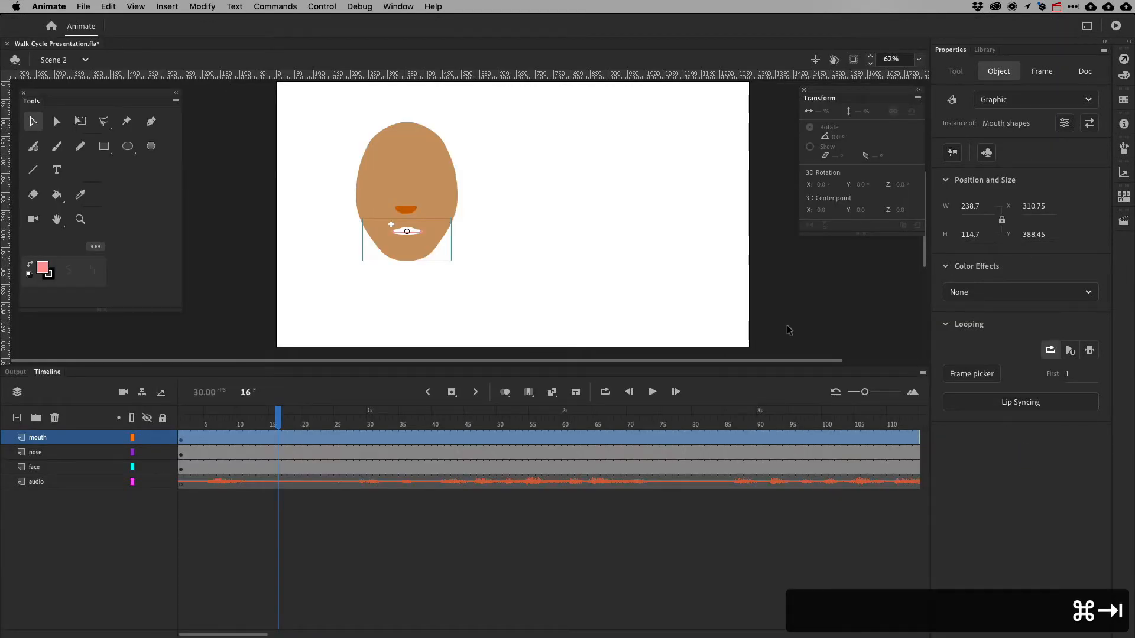
{"action": "left_click", "coordinate": [404, 244]}
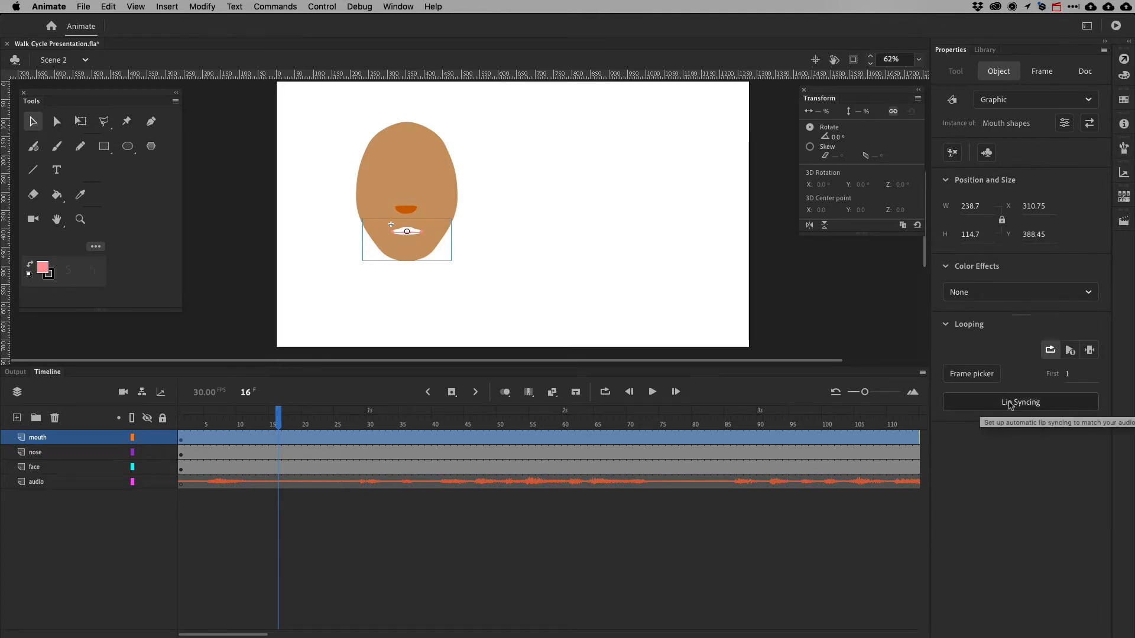
{"action": "left_click", "coordinate": [1010, 404]}
{"action": "left_click_drag", "start_coordinate": [547, 168], "coordinate": [625, 145]}
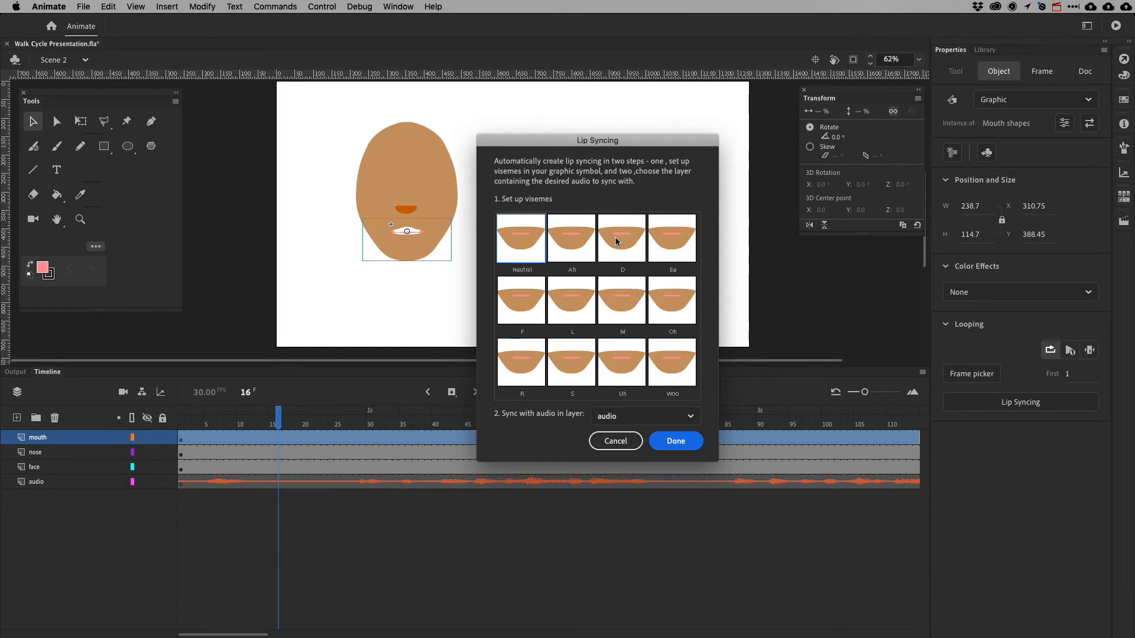
{"action": "left_click", "coordinate": [530, 242]}
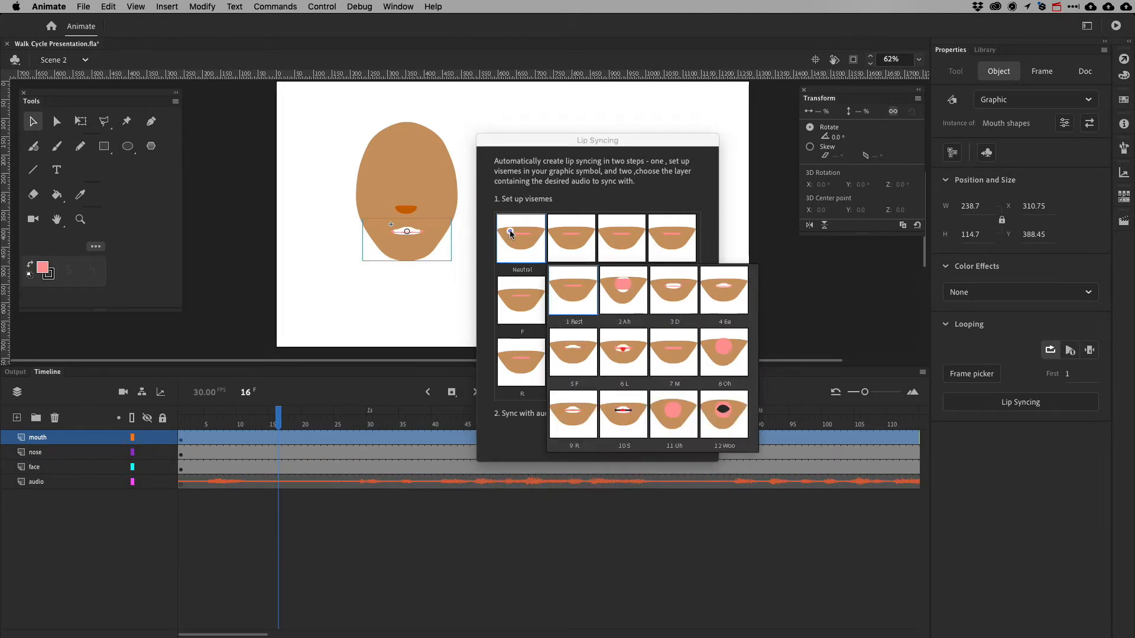
{"action": "left_click", "coordinate": [582, 292]}
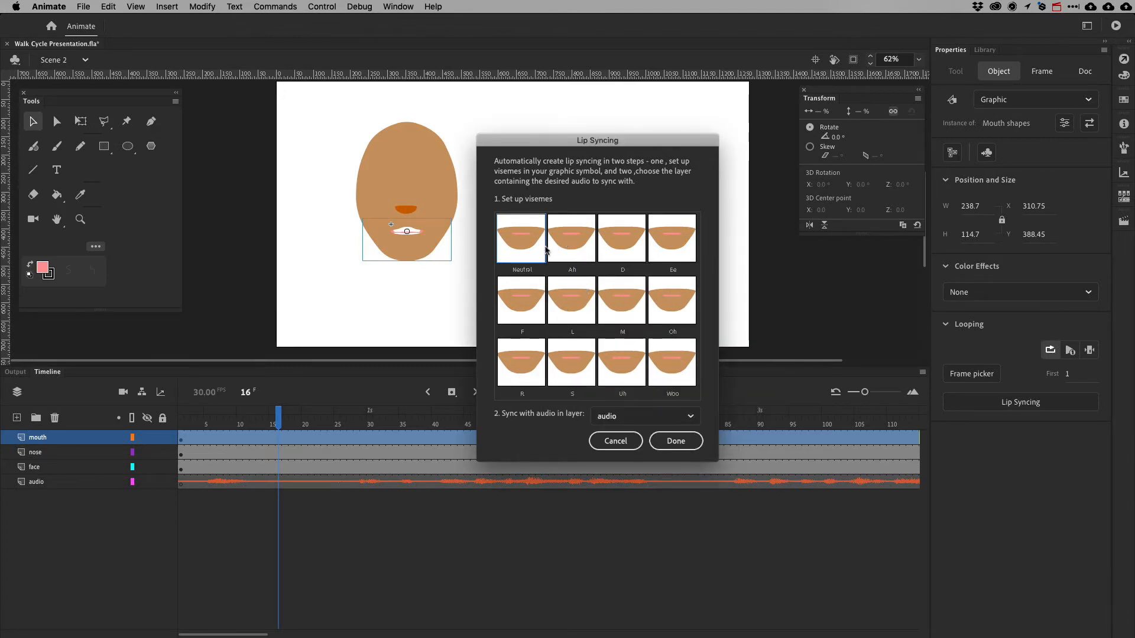
- Assign mouth frames 2 Ah, 3 D and 4 Ee to the visemes Ah, D and Ee
{"action": "left_click", "coordinate": [571, 239]}
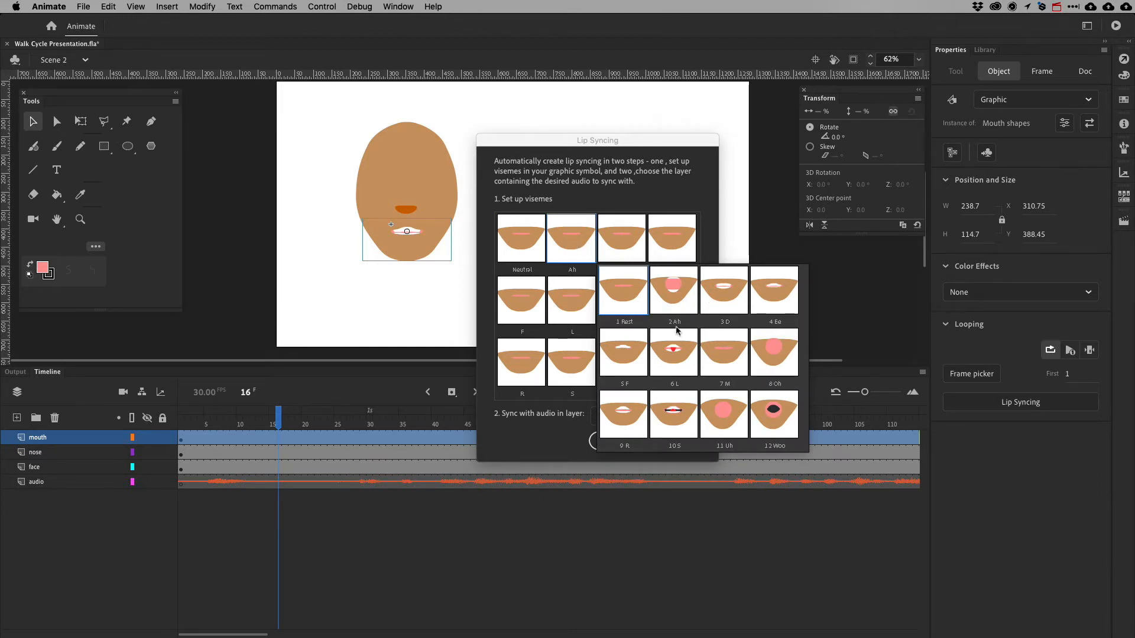
{"action": "left_click", "coordinate": [679, 302]}
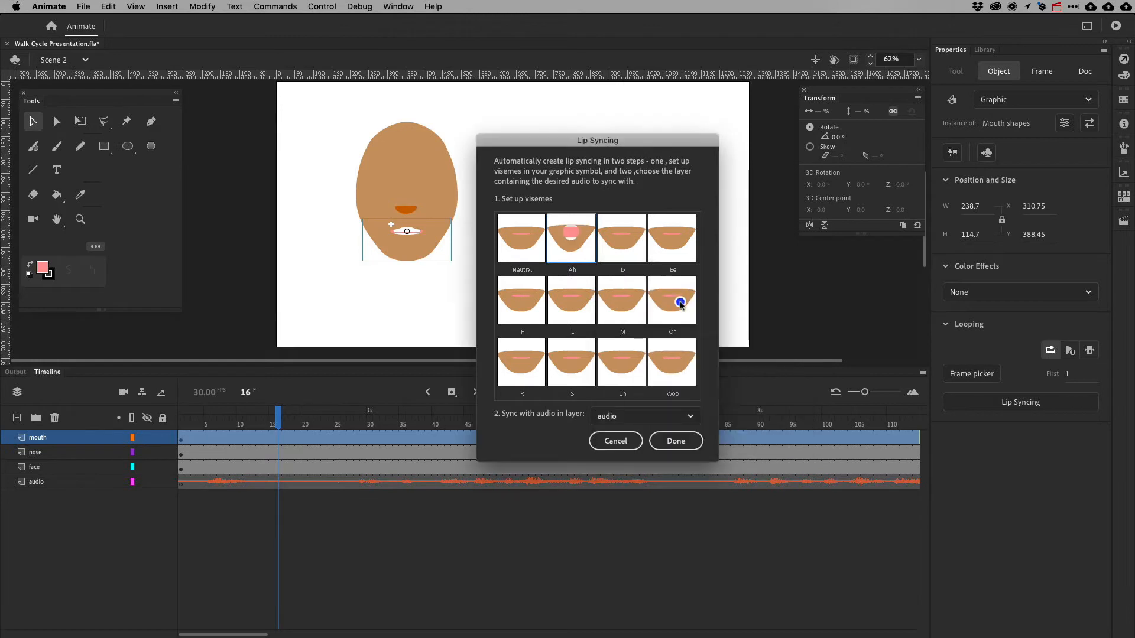
{"action": "left_click", "coordinate": [598, 235]}
{"action": "left_click", "coordinate": [774, 300]}
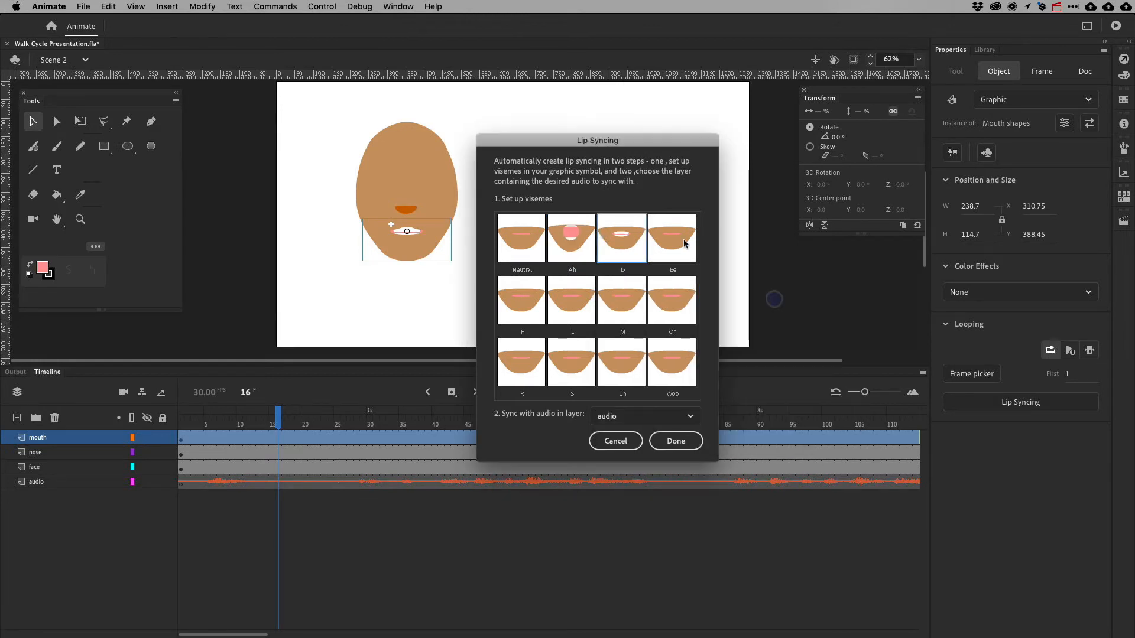
{"action": "left_click", "coordinate": [679, 236]}
{"action": "left_click", "coordinate": [866, 292]}
- Assign mouth frames 5 F, 6 L, 7 M and 8 Oh to the visemes F, L, M and Oh
{"action": "left_click", "coordinate": [523, 289]}
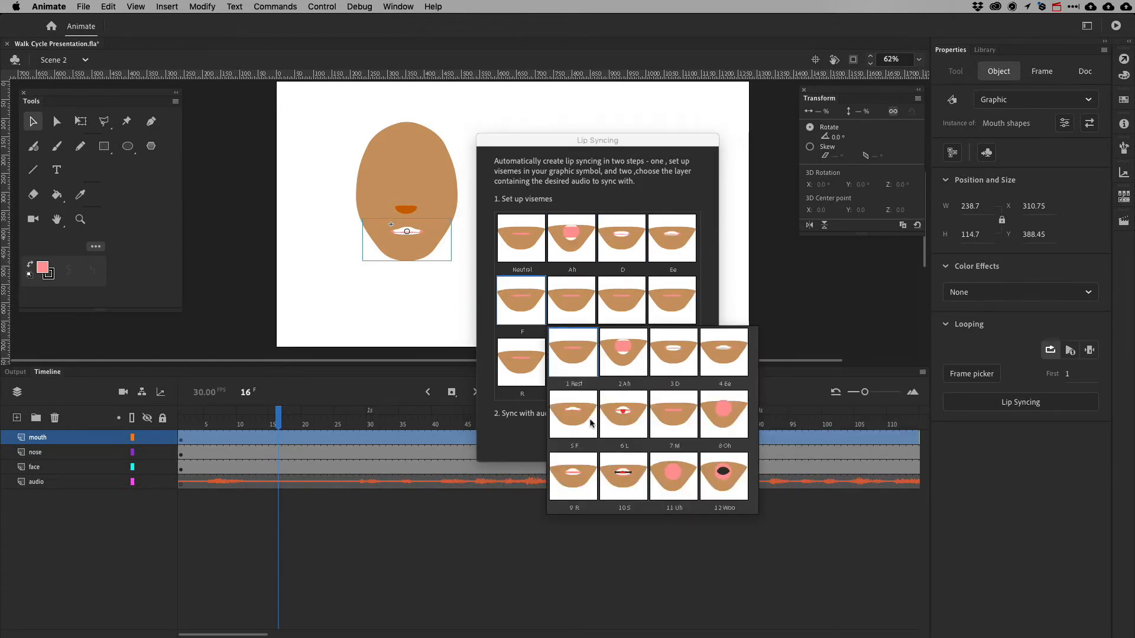
{"action": "left_click", "coordinate": [585, 420]}
{"action": "left_click", "coordinate": [557, 304]}
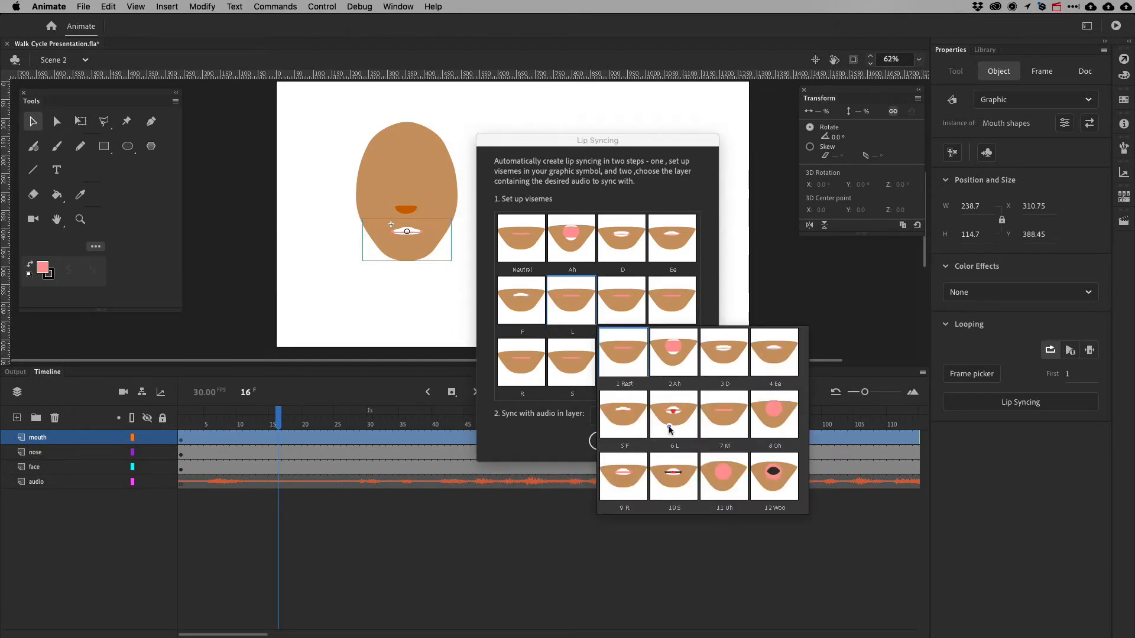
{"action": "left_click", "coordinate": [668, 430]}
{"action": "left_click", "coordinate": [621, 317]}
{"action": "left_click", "coordinate": [777, 431]}
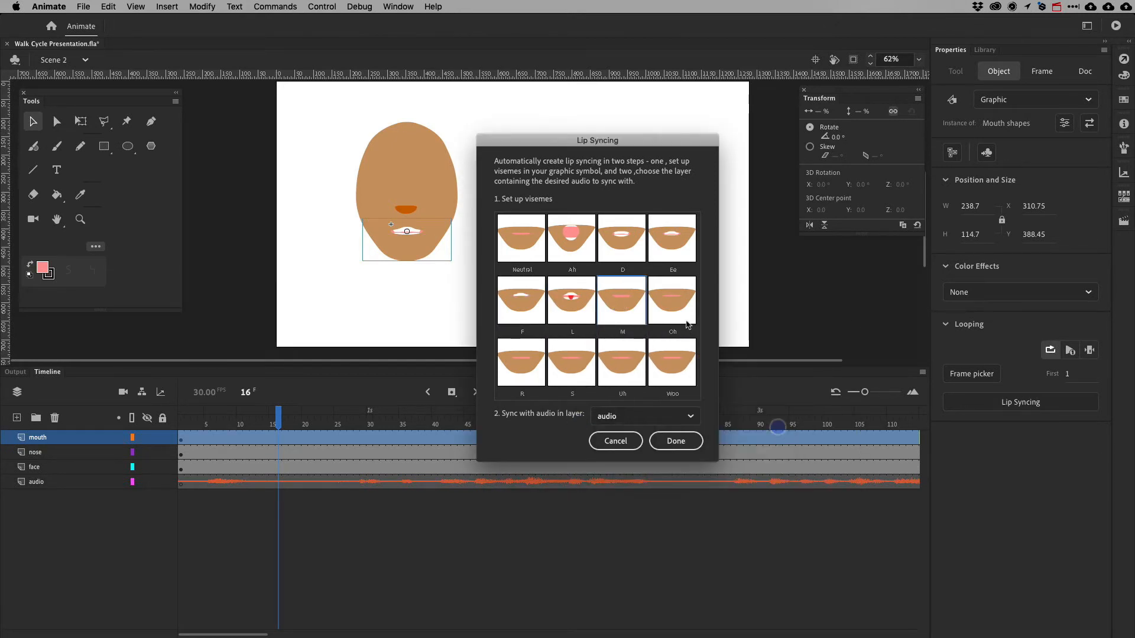
{"action": "left_click", "coordinate": [674, 301]}
{"action": "left_click", "coordinate": [869, 417]}
- Assign mouth frames 9 R, 10 S, 11 Uh and 12 Woo to their matching visemes, and apply lip syncing with the audio layer
{"action": "left_click", "coordinate": [533, 376]}
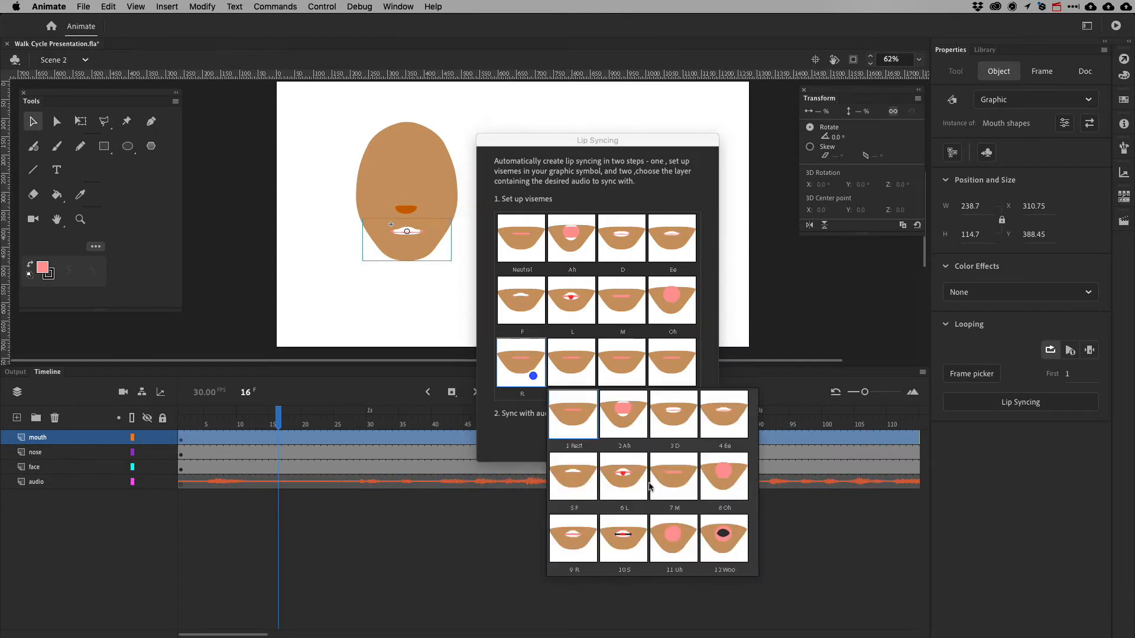
{"action": "left_click", "coordinate": [568, 544]}
{"action": "left_click", "coordinate": [570, 372]}
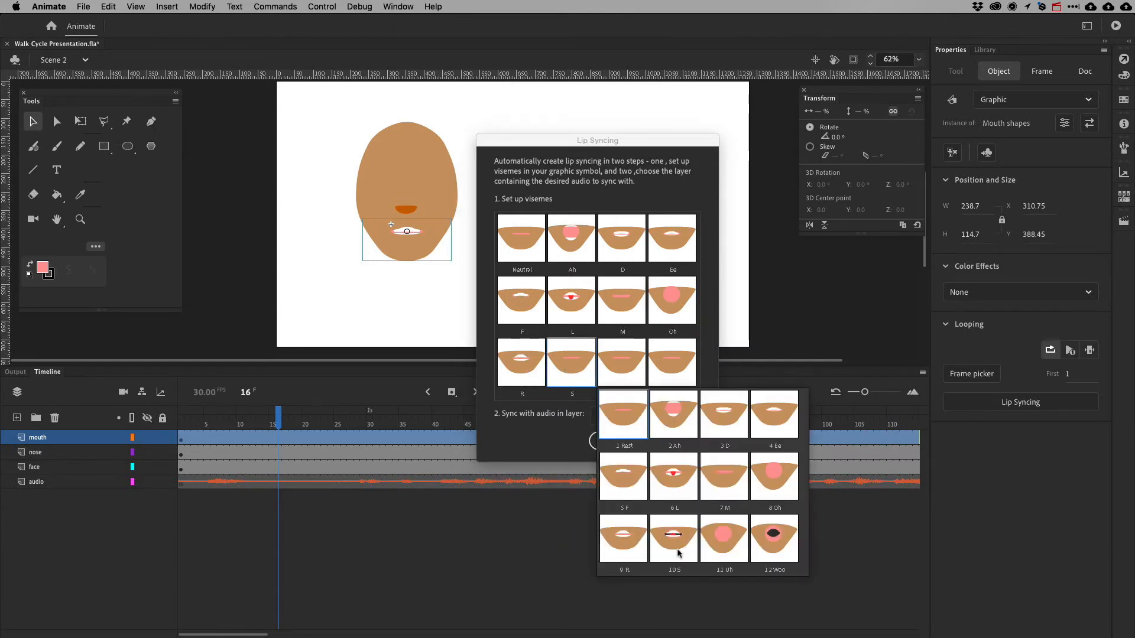
{"action": "left_click", "coordinate": [678, 544]}
{"action": "left_click", "coordinate": [621, 372]}
{"action": "left_click", "coordinate": [778, 529]}
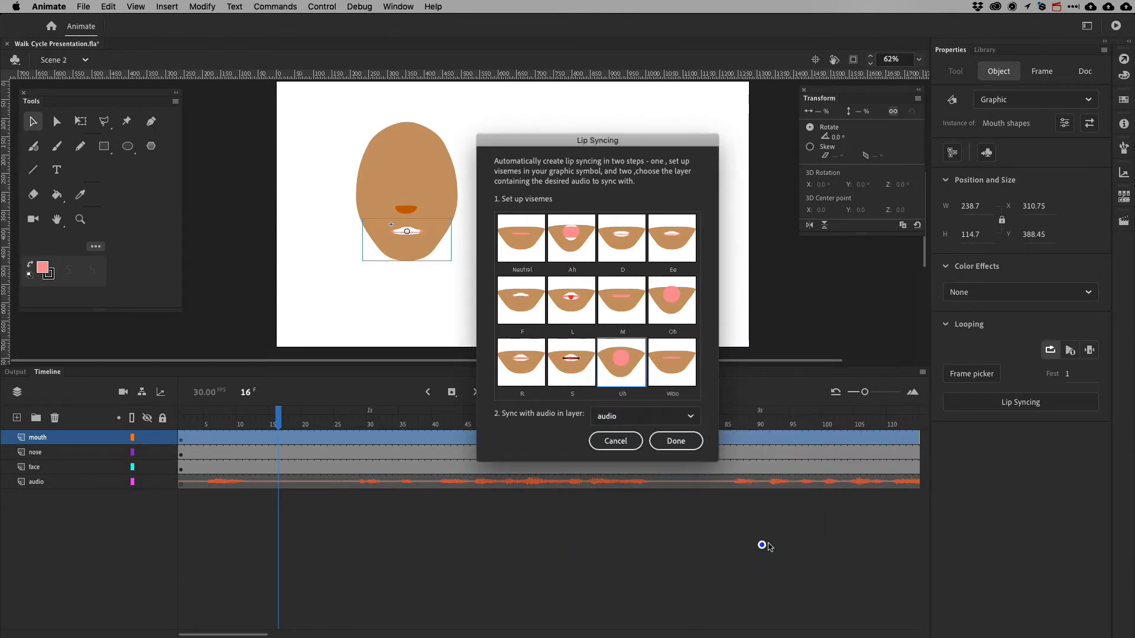
{"action": "left_click", "coordinate": [674, 361]}
{"action": "left_click", "coordinate": [830, 535]}
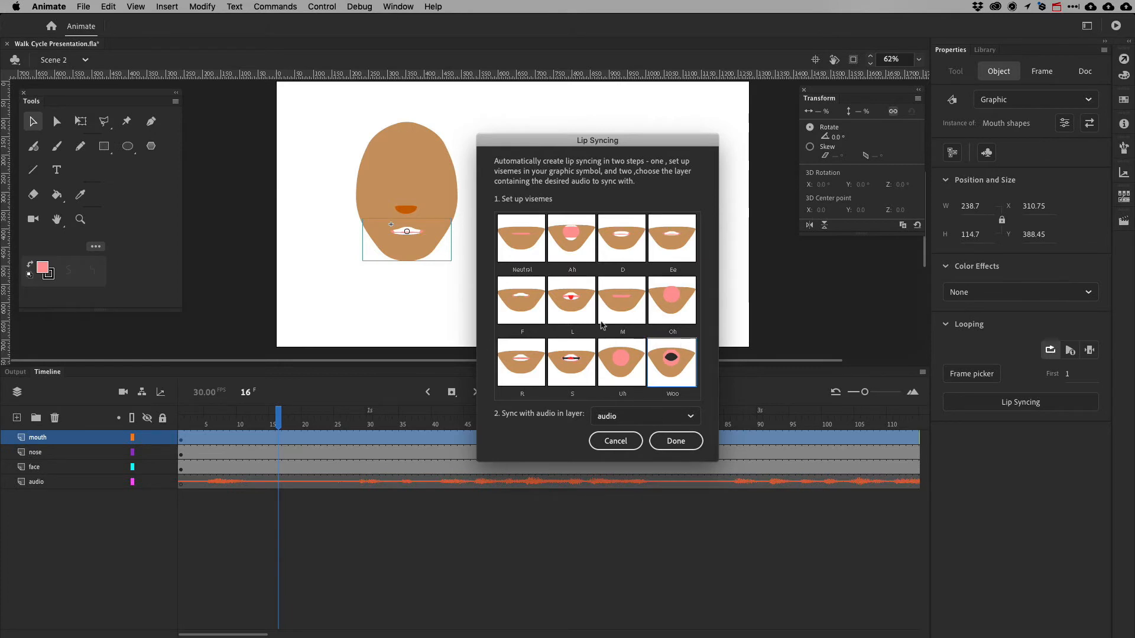
{"action": "left_click", "coordinate": [681, 442]}
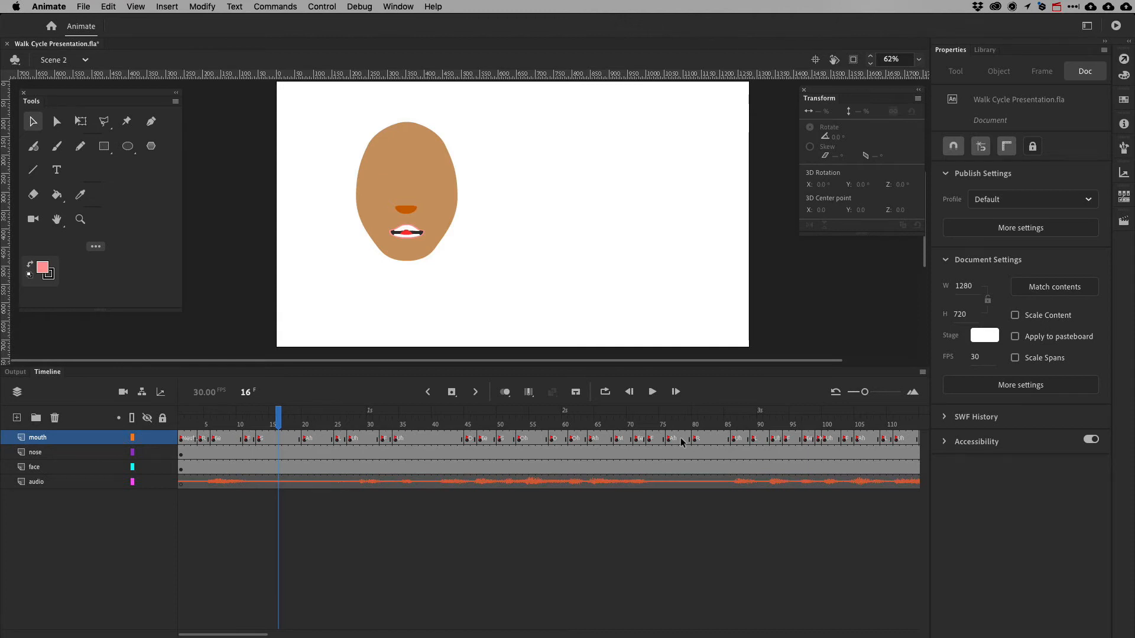
- Reopen the lip syncing settings of the Mouth shapes symbol to review the viseme assignments, and close them
{"action": "left_click", "coordinate": [428, 254]}
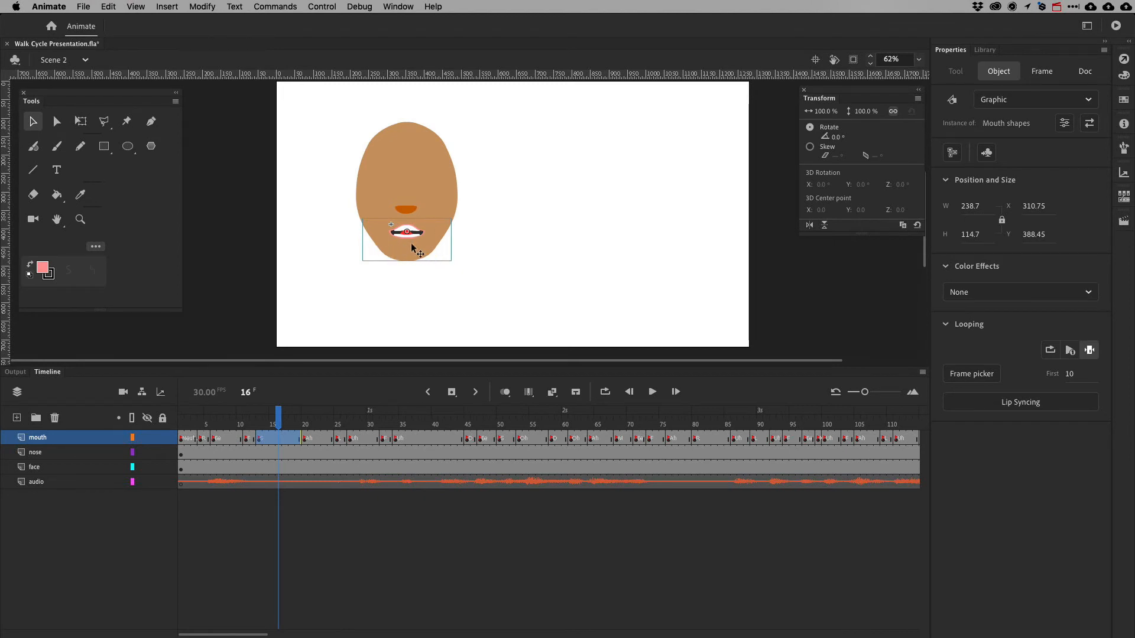
{"action": "left_click", "coordinate": [1038, 406]}
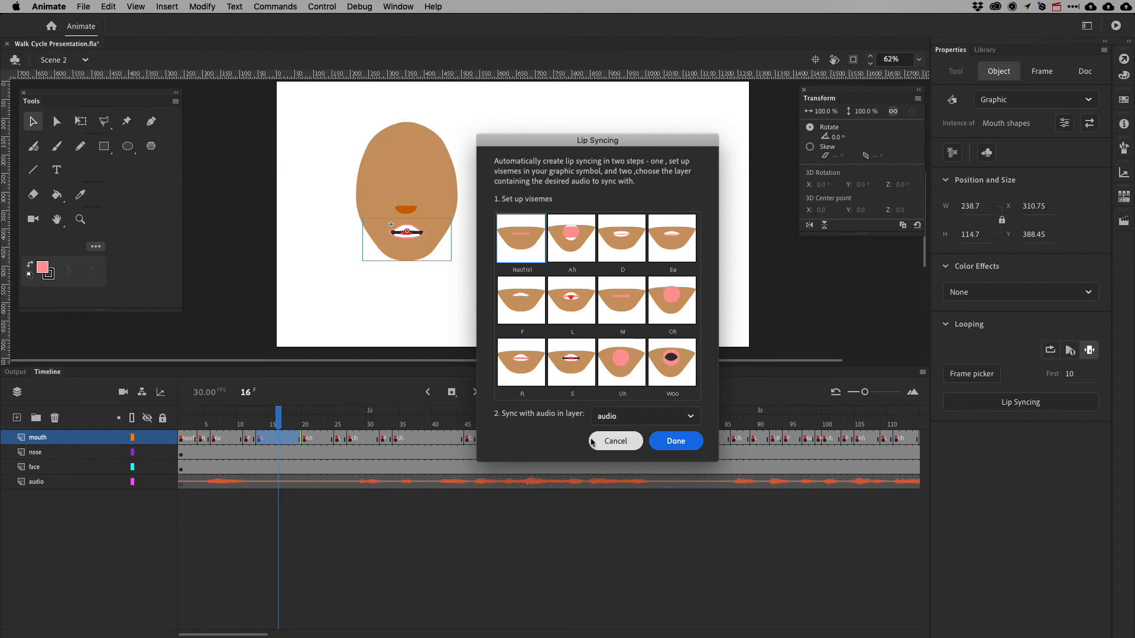
{"action": "left_click", "coordinate": [676, 441]}
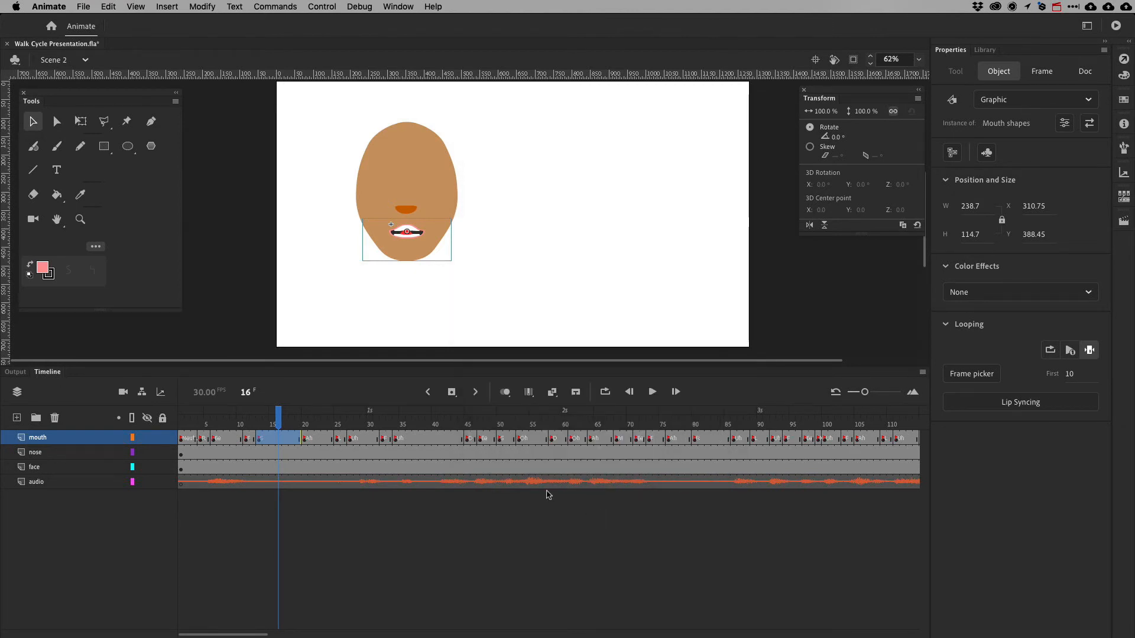
- Play the scene from frame 1 to check the lip sync, and scrub from the start to examine the mouth keyframes
{"action": "left_click_drag", "start_coordinate": [280, 424], "coordinate": [162, 420]}
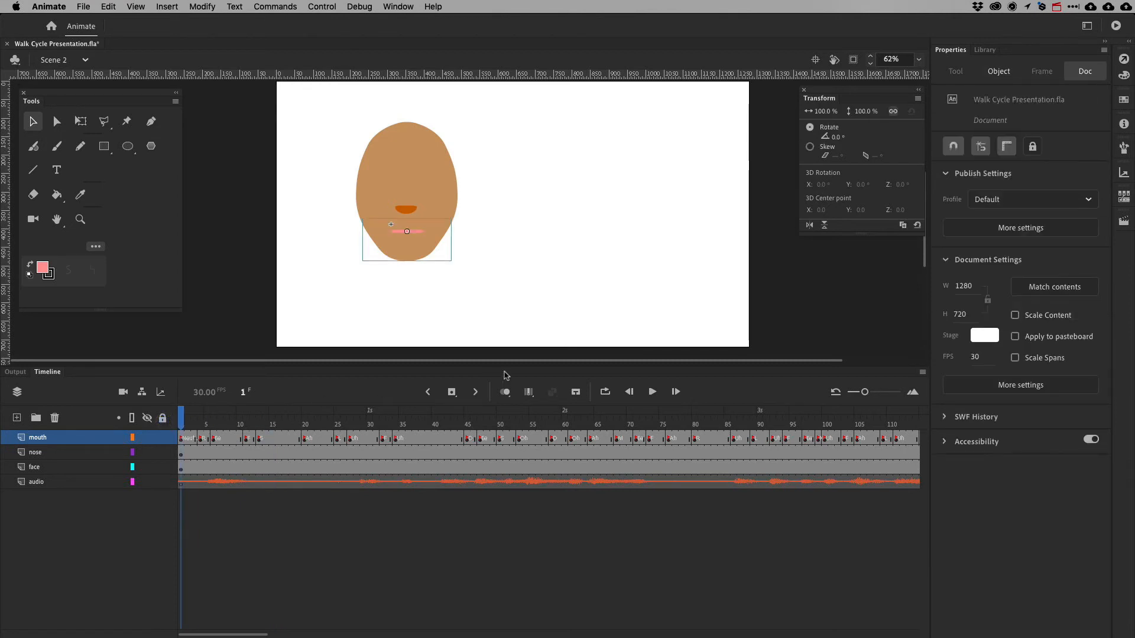
{"action": "left_click", "coordinate": [650, 393]}
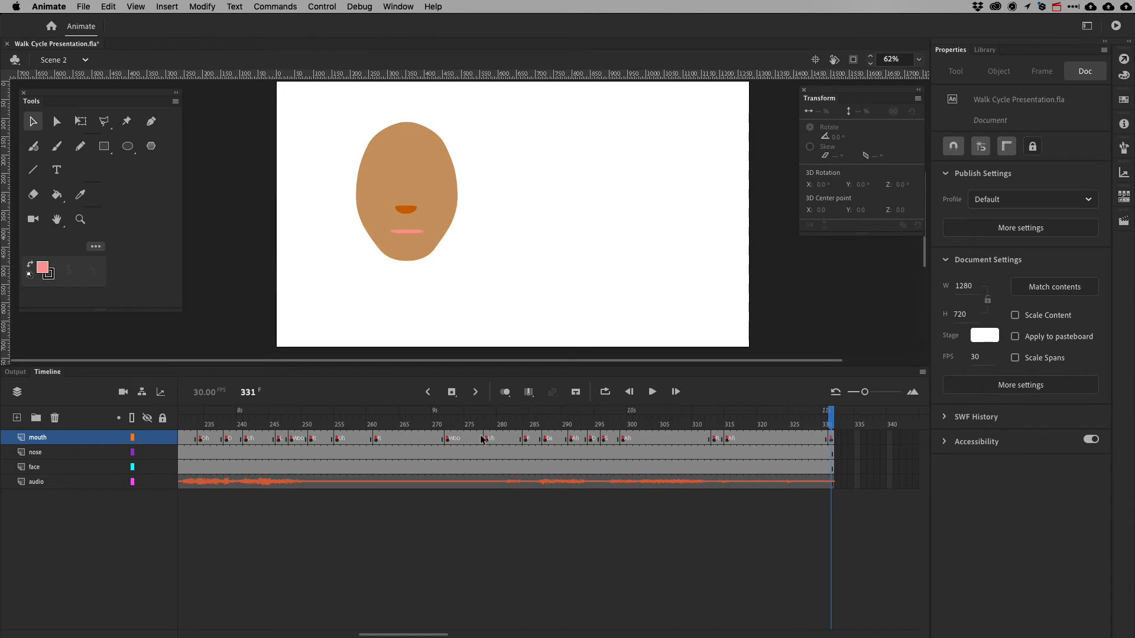
{"action": "left_click_drag", "start_coordinate": [403, 634], "coordinate": [162, 631]}
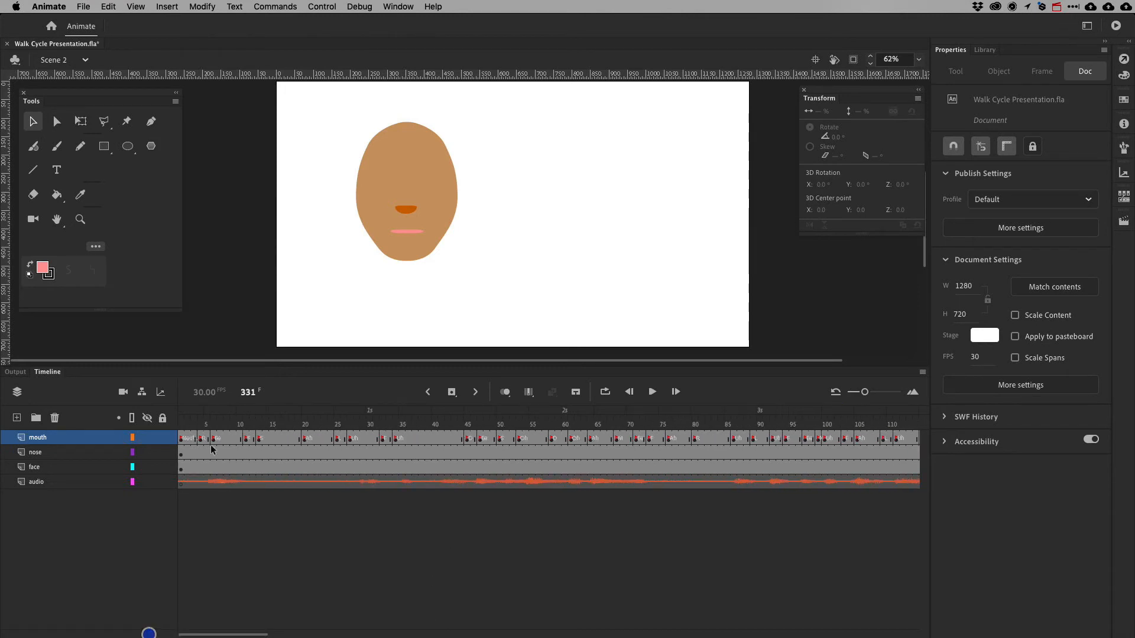
{"action": "left_click", "coordinate": [186, 421]}
{"action": "left_click_drag", "start_coordinate": [188, 423], "coordinate": [655, 430]}
{"action": "left_click_drag", "start_coordinate": [240, 633], "coordinate": [289, 632]}
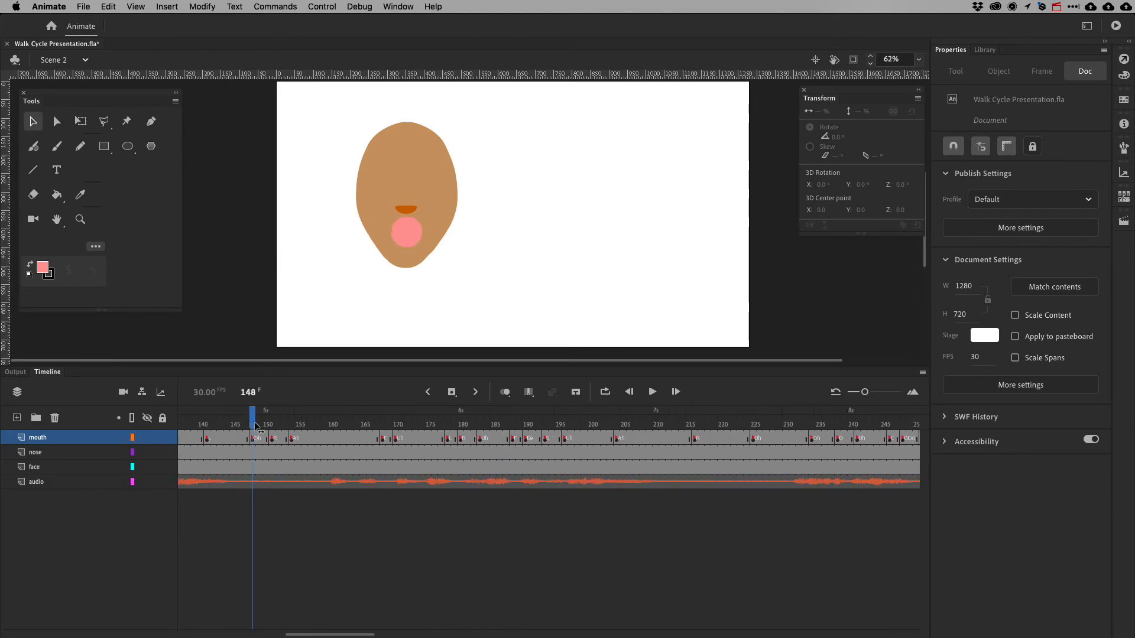
- Scrub around frame 148 and inspect the Oh keyframe there on the mouth layer, including its available frame commands
{"action": "mouse_move", "coordinate": [255, 423]}
{"action": "left_mouse_down"}
{"action": "mouse_move", "coordinate": [512, 423]}
{"action": "mouse_move", "coordinate": [201, 443]}
{"action": "mouse_move", "coordinate": [253, 439]}
{"action": "left_mouse_up"}
{"action": "mouse_move", "coordinate": [254, 419]}
{"action": "left_mouse_down"}
{"action": "mouse_move", "coordinate": [286, 420]}
{"action": "mouse_move", "coordinate": [255, 420]}
{"action": "left_mouse_up"}
{"action": "left_click", "coordinate": [253, 440]}
{"action": "right_click", "coordinate": [253, 443]}
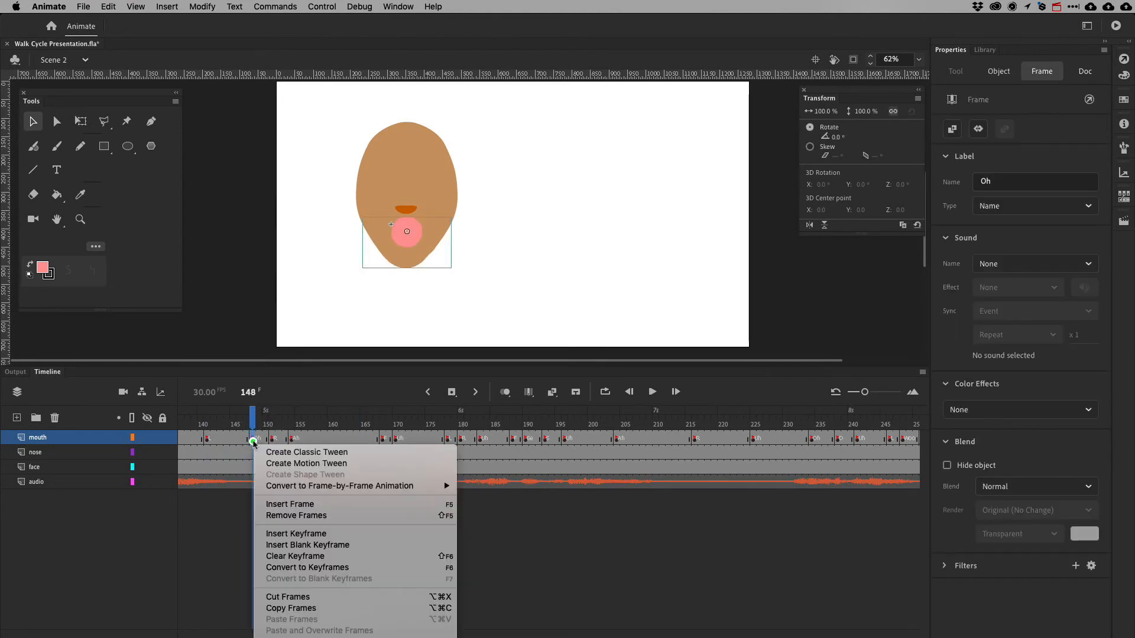
{"action": "key", "text": "Escape"}
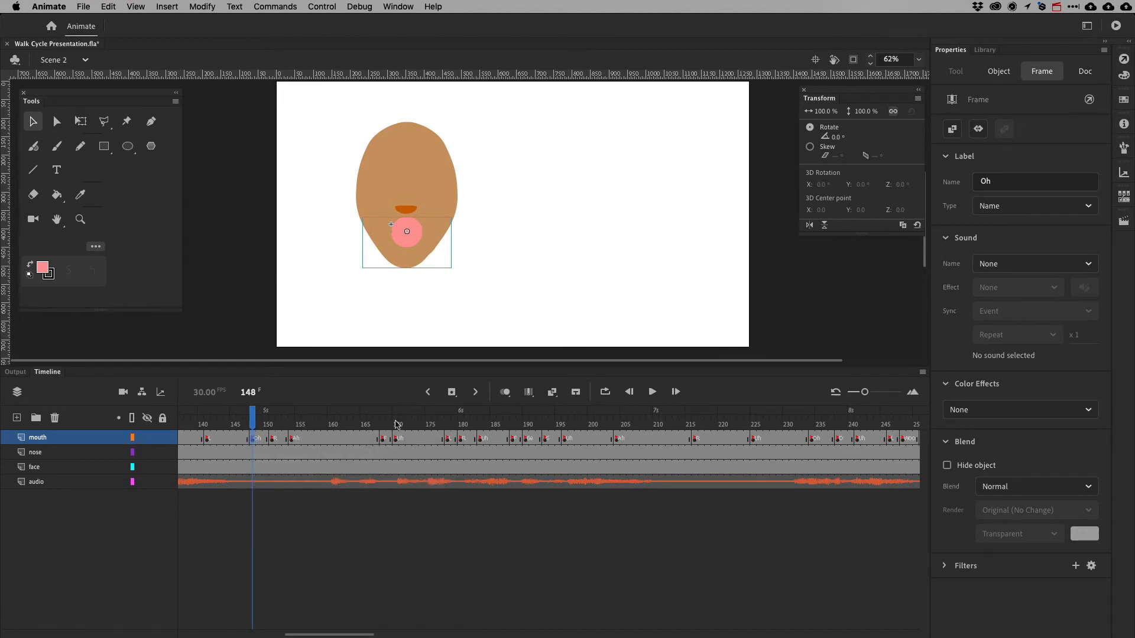
- Play the stretch after frame 148 and scrub around frame 232 to find where the speech resumes
{"action": "left_click", "coordinate": [314, 424]}
{"action": "left_click", "coordinate": [653, 392]}
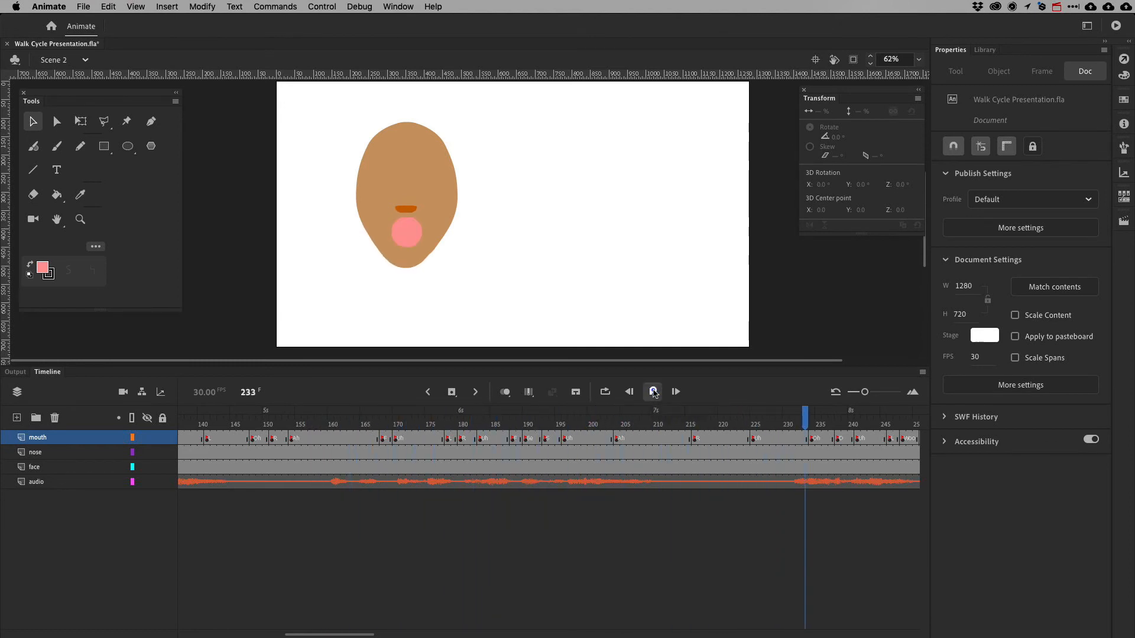
{"action": "left_click", "coordinate": [652, 391]}
{"action": "left_click_drag", "start_coordinate": [815, 428], "coordinate": [793, 426]}
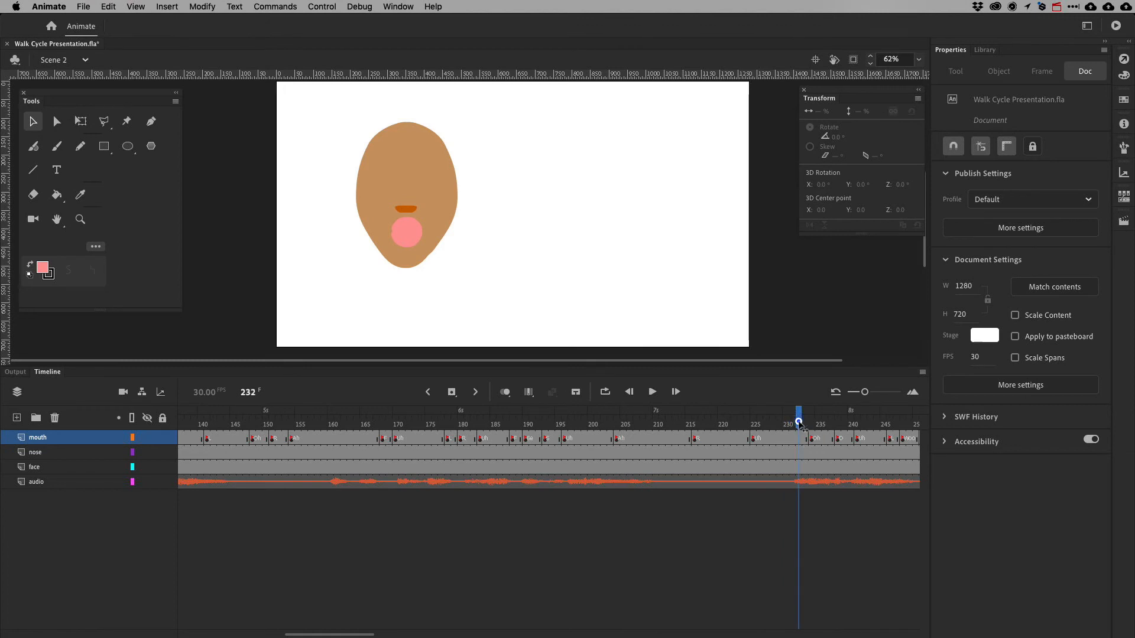
- Clear all keyframes from frame 151 through frame 225 on the mouth layer
{"action": "left_click_drag", "start_coordinate": [260, 423], "coordinate": [249, 423]}
{"action": "left_click", "coordinate": [272, 440]}
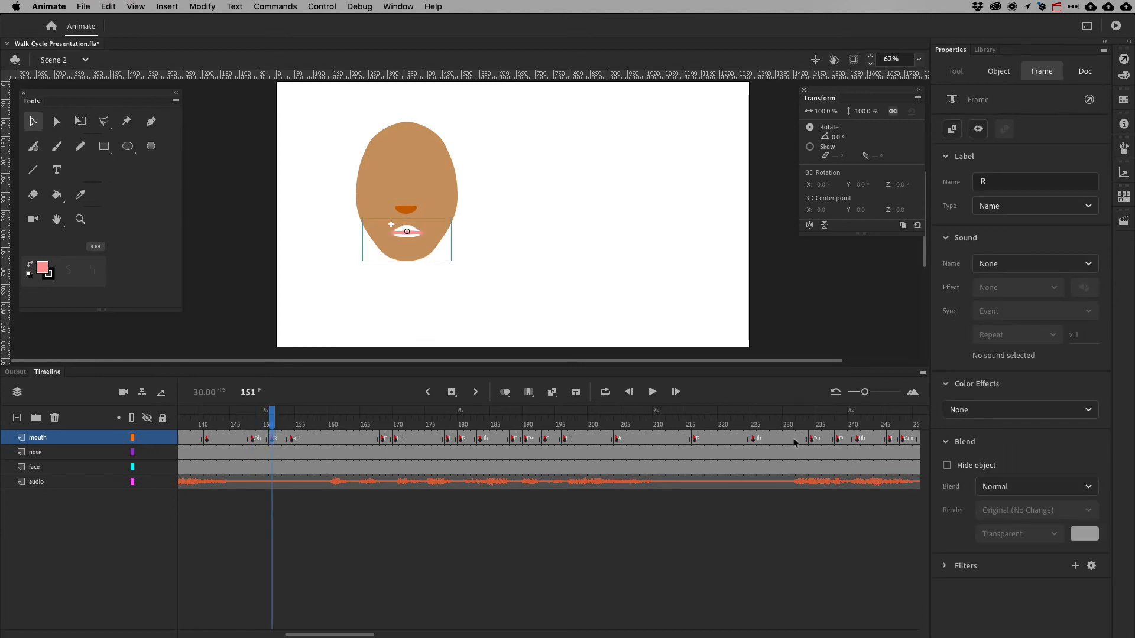
{"action": "left_click", "coordinate": [754, 440], "text": "shift"}
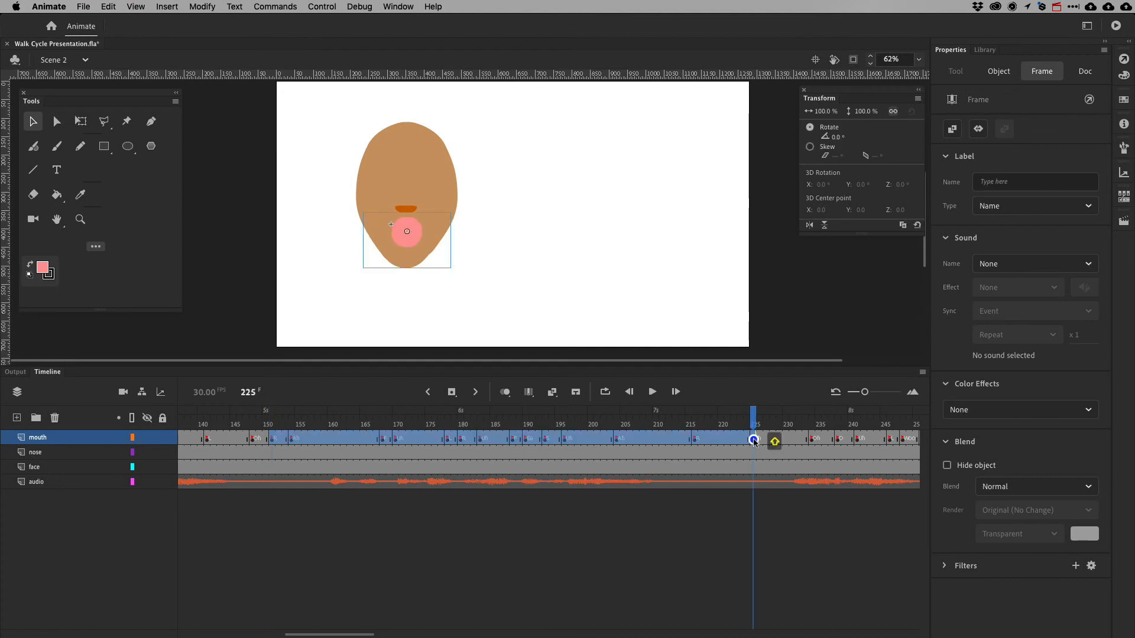
{"action": "right_click", "coordinate": [645, 442]}
{"action": "left_click", "coordinate": [680, 554]}
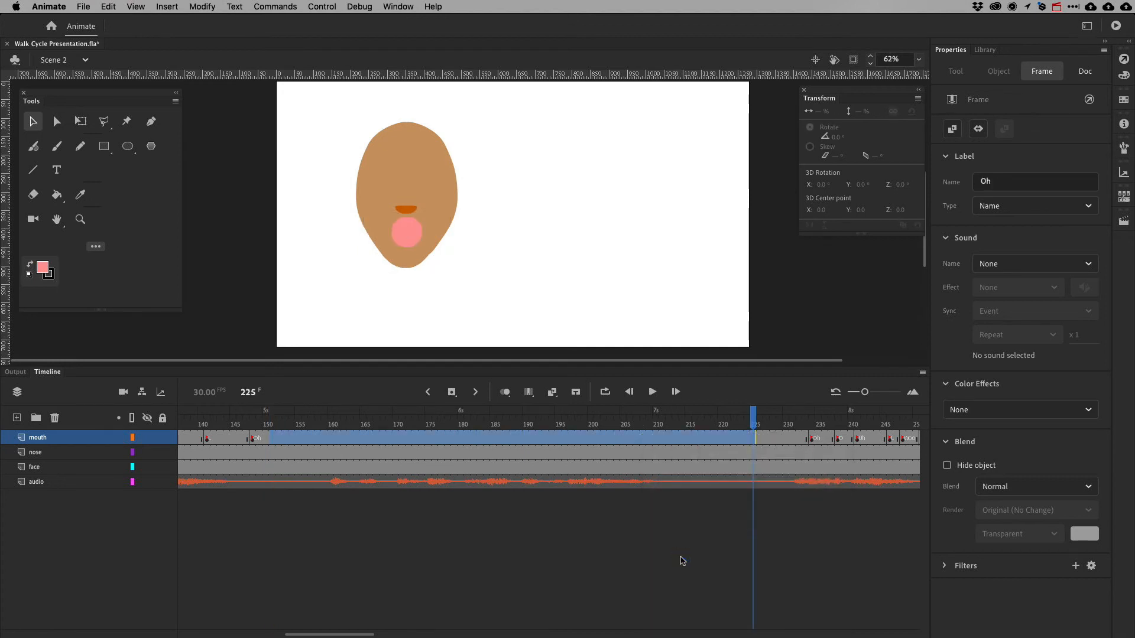
- Select the mouth symbol at the frame 148 keyframe and switch its displayed frame to 1 Rest with the Frame Picker
{"action": "mouse_move", "coordinate": [272, 423]}
{"action": "left_mouse_down"}
{"action": "mouse_move", "coordinate": [259, 422]}
{"action": "mouse_move", "coordinate": [272, 428]}
{"action": "left_mouse_up"}
{"action": "left_click", "coordinate": [273, 438]}
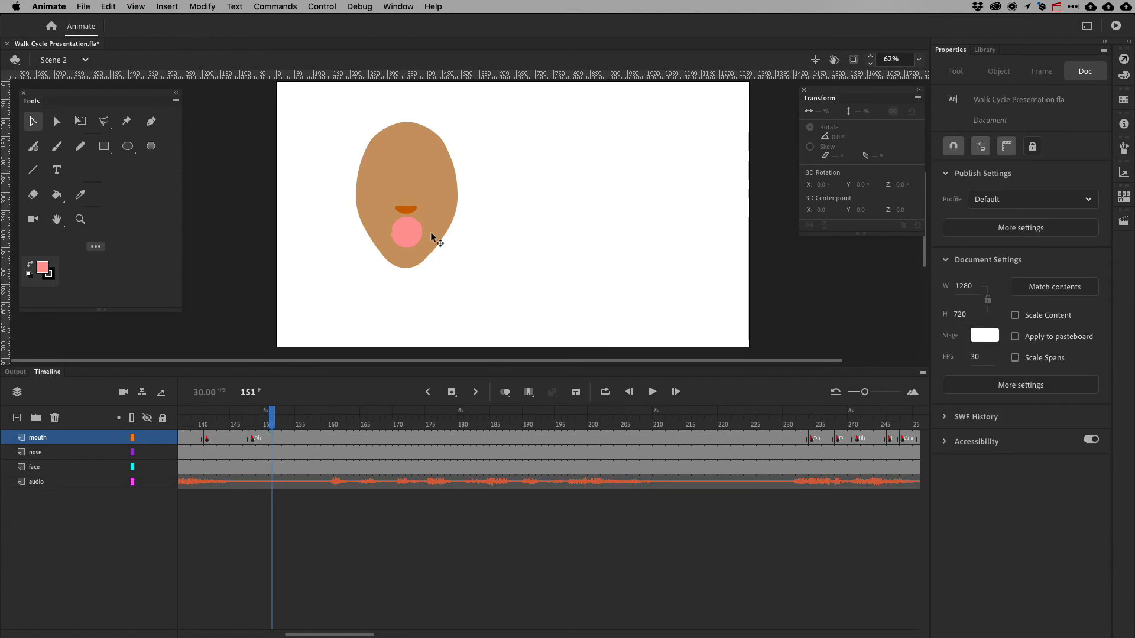
{"action": "left_click", "coordinate": [273, 439]}
{"action": "mouse_move", "coordinate": [272, 418]}
{"action": "left_mouse_down"}
{"action": "mouse_move", "coordinate": [317, 418]}
{"action": "mouse_move", "coordinate": [214, 421]}
{"action": "mouse_move", "coordinate": [253, 421]}
{"action": "left_mouse_up"}
{"action": "left_click", "coordinate": [253, 438]}
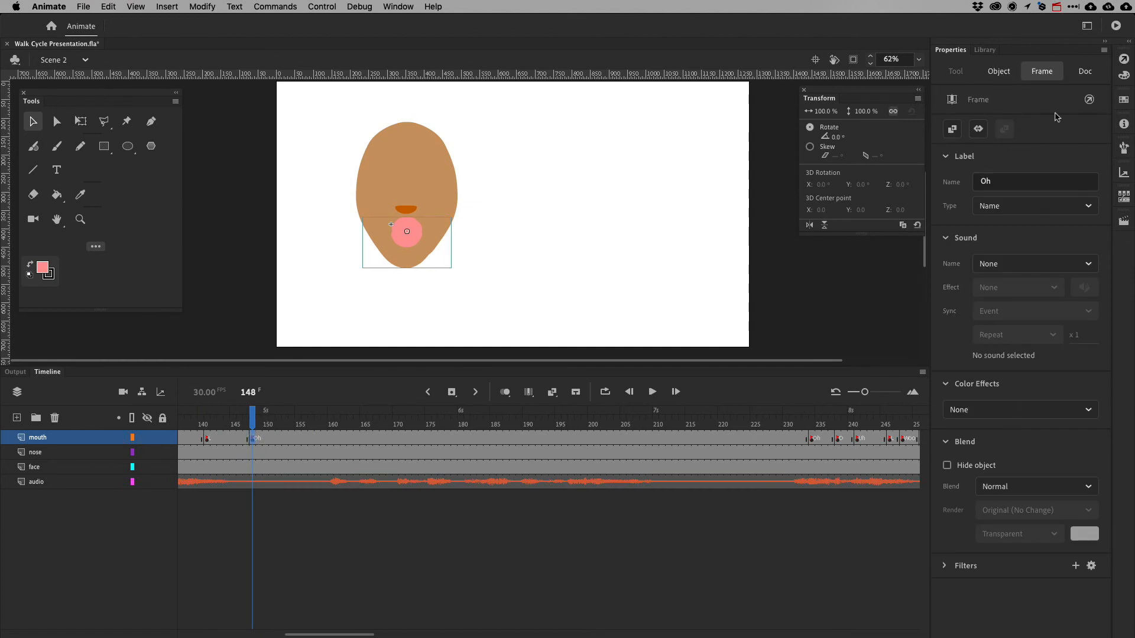
{"action": "left_click", "coordinate": [421, 264]}
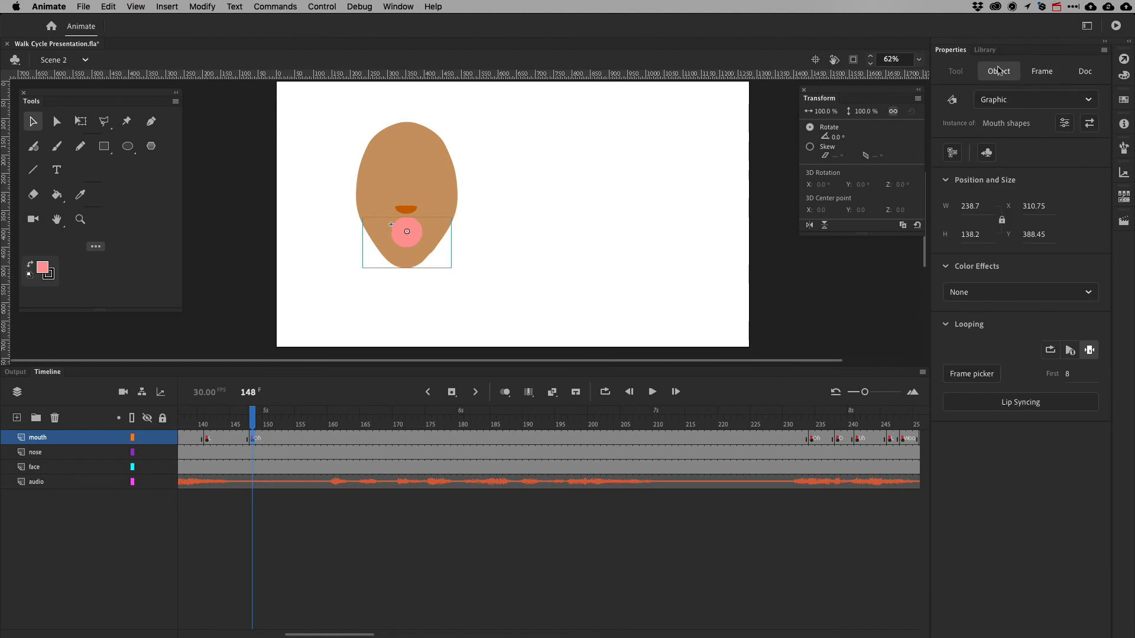
{"action": "left_click", "coordinate": [969, 375]}
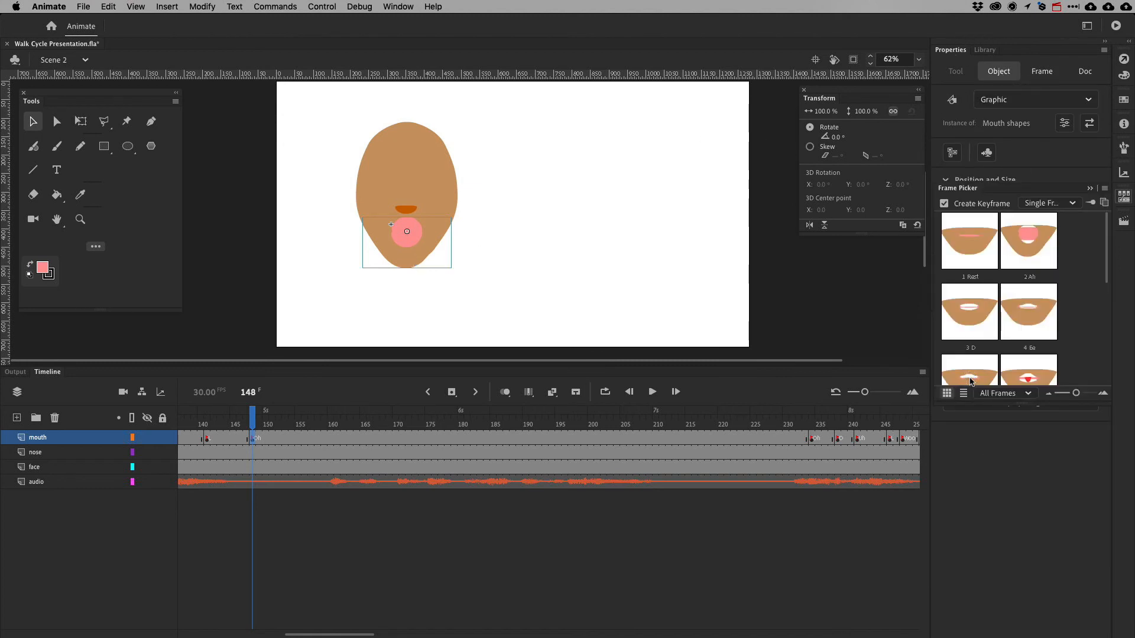
{"action": "left_click", "coordinate": [969, 250]}
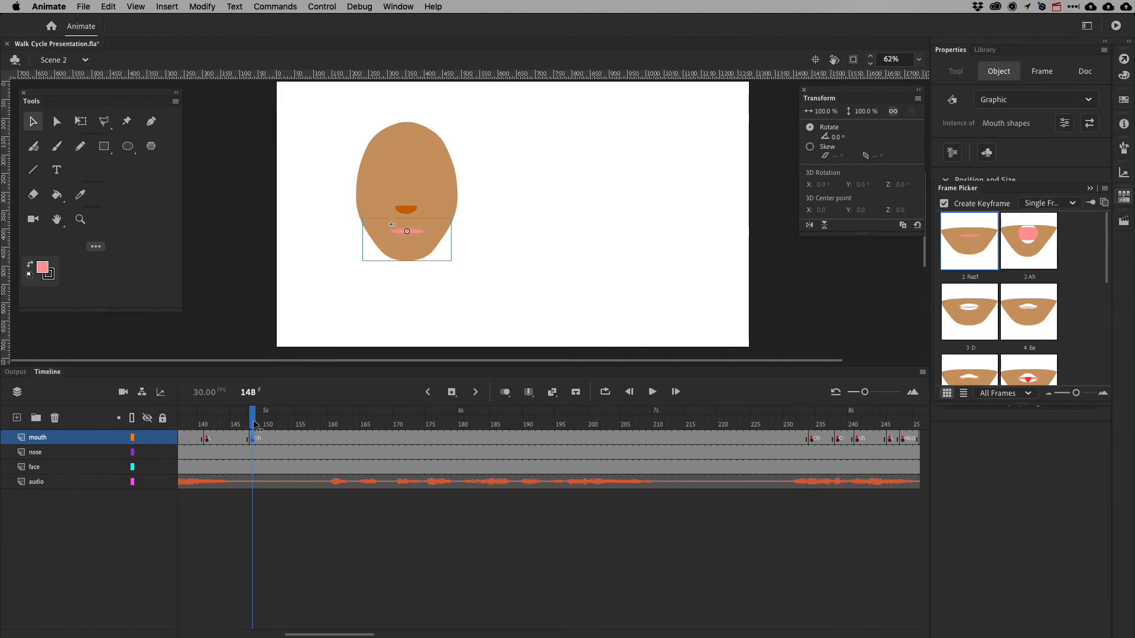
- Scrub through the cleared pause from frame 148 to frame 219, and return the playhead to frame 1
{"action": "left_click_drag", "start_coordinate": [254, 424], "coordinate": [712, 437]}
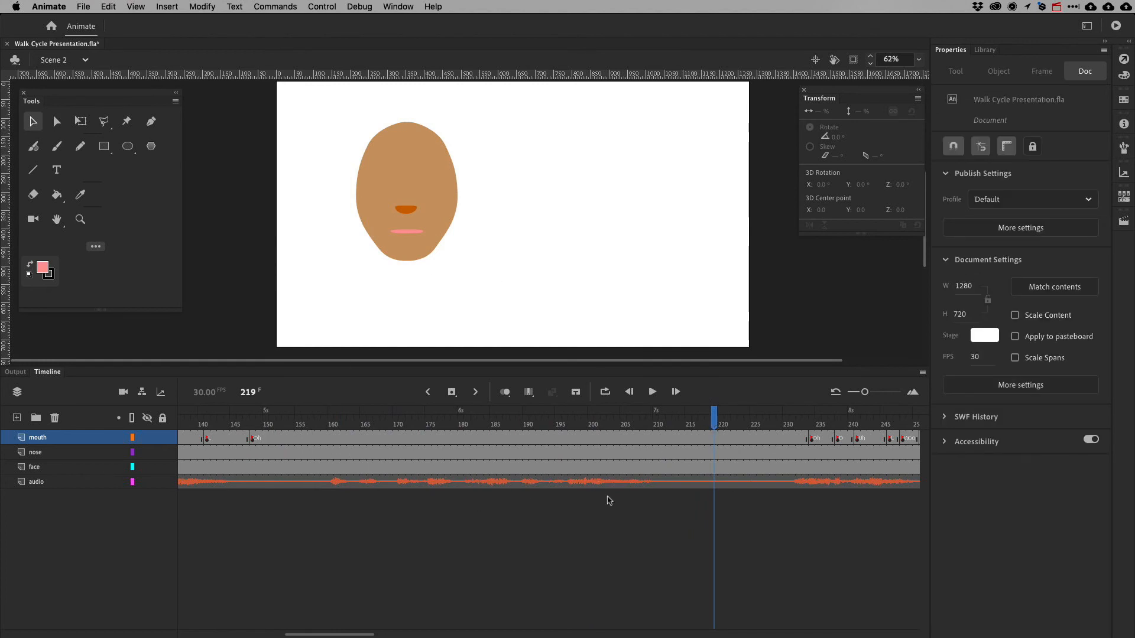
{"action": "left_click", "coordinate": [629, 392]}
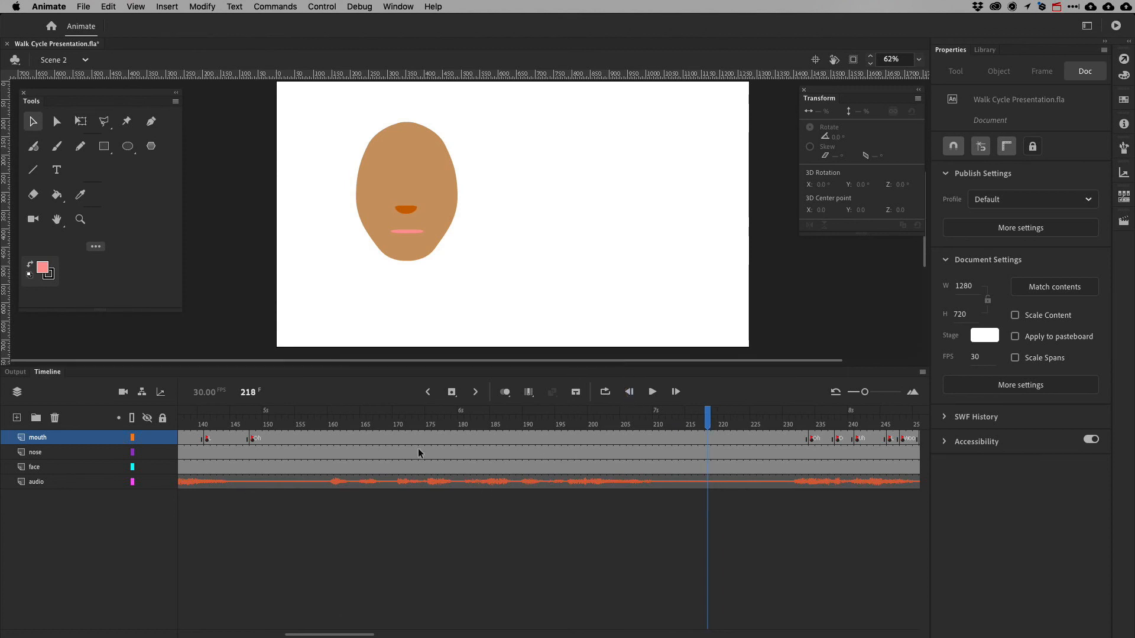
{"action": "left_click", "coordinate": [428, 392]}
{"action": "left_click_drag", "start_coordinate": [338, 634], "coordinate": [177, 634]}
{"action": "left_click", "coordinate": [180, 424]}
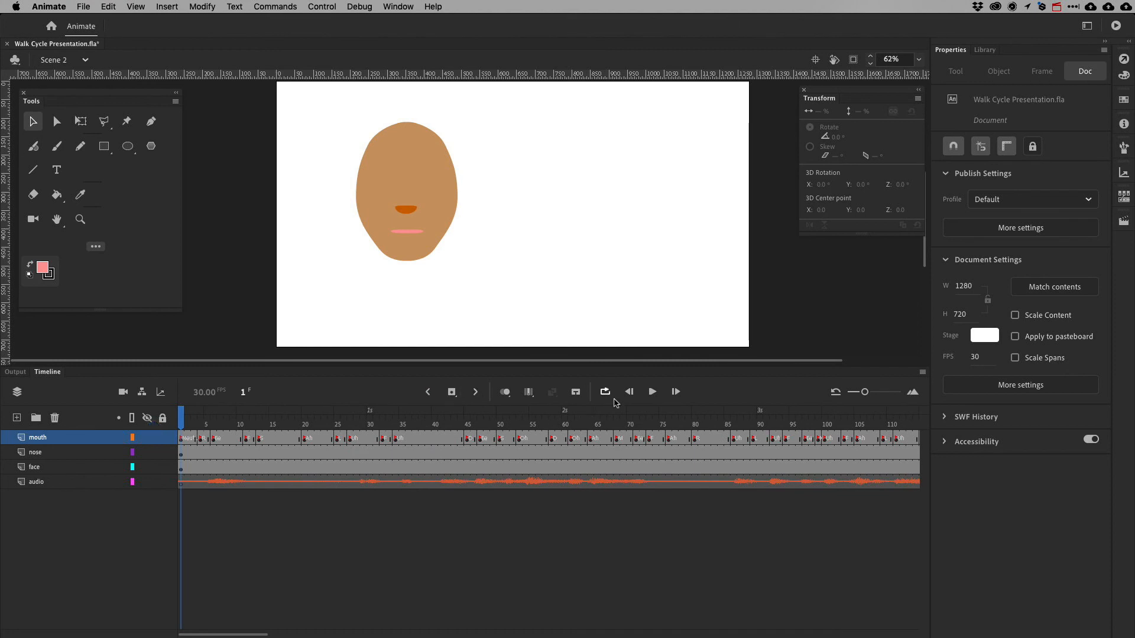
- Play the lip sync from frame 1, pausing at frame 226, and continue playback to about frame 320
{"action": "left_click", "coordinate": [652, 392]}
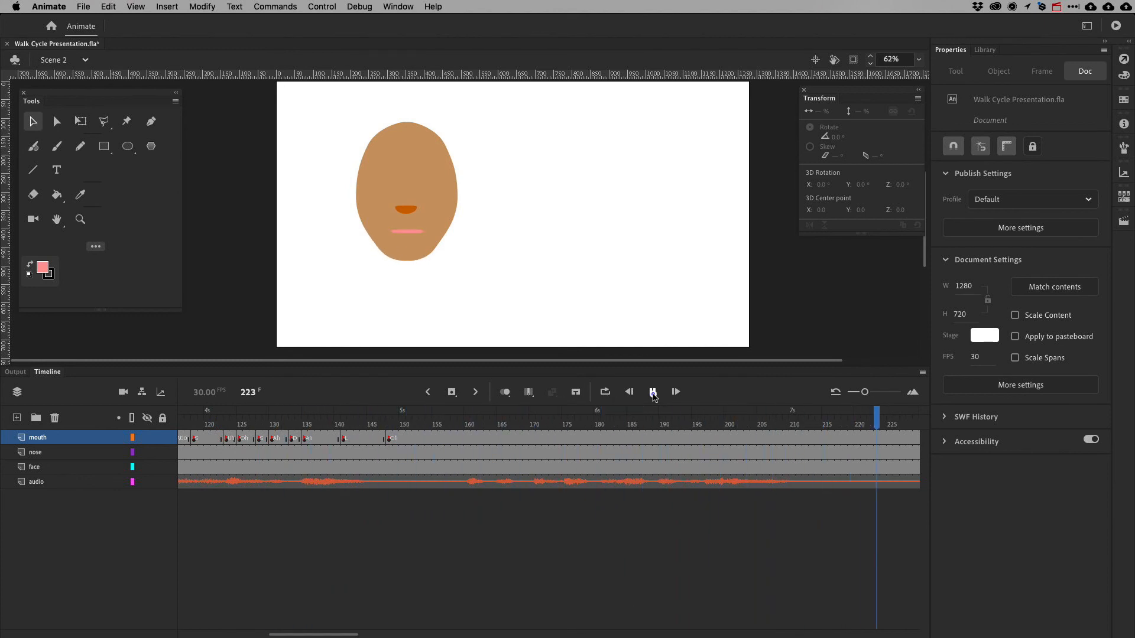
{"action": "left_click", "coordinate": [652, 392]}
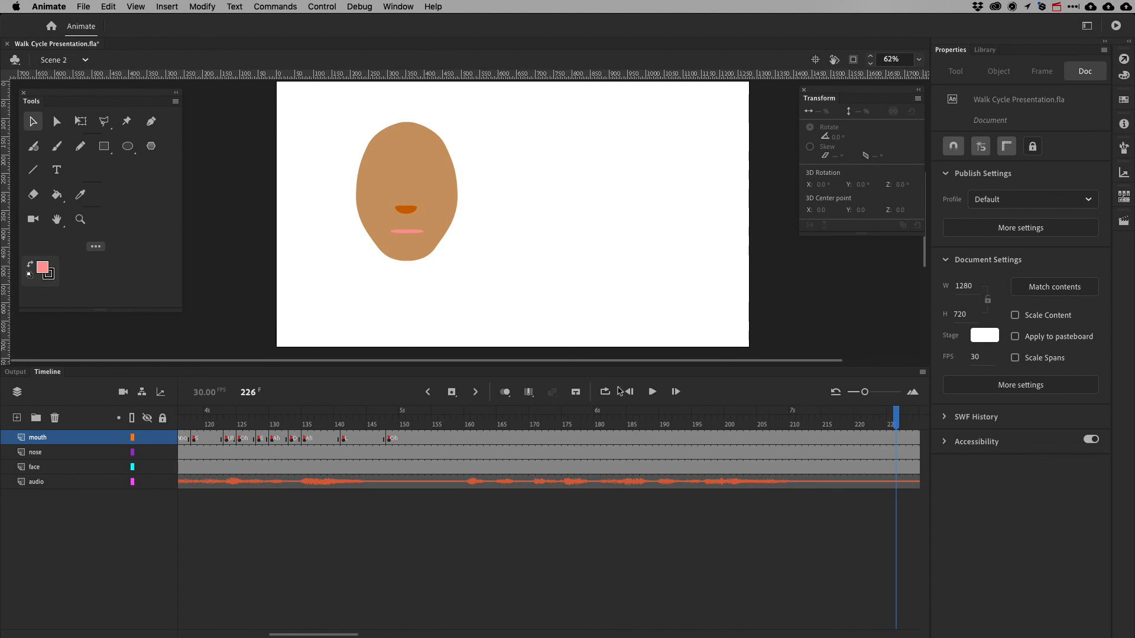
{"action": "left_click", "coordinate": [653, 393]}
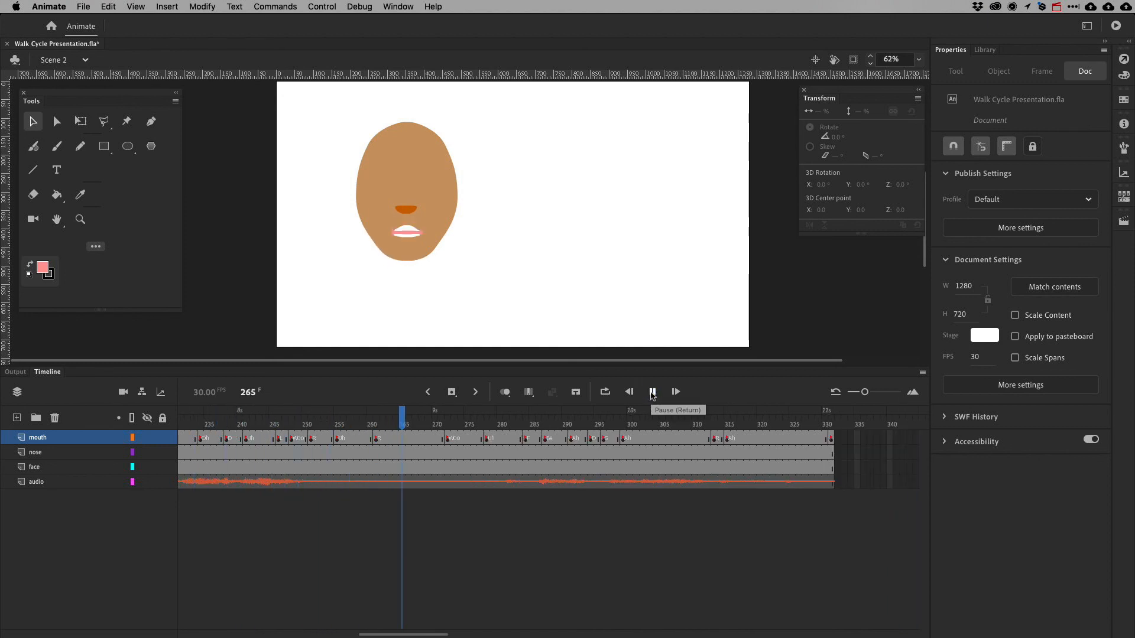
{"action": "left_click", "coordinate": [652, 392]}
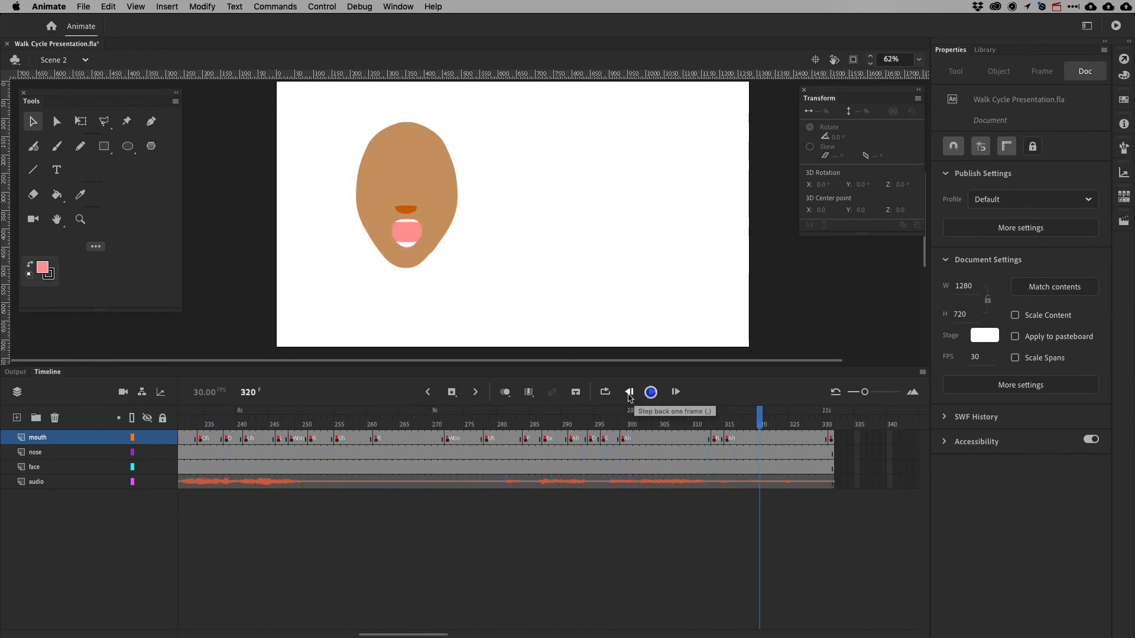
- Find where the last speech ends and clear all keyframes from frame 261 through frame 331 on the mouth layer
{"action": "mouse_move", "coordinate": [434, 424]}
{"action": "left_mouse_down"}
{"action": "mouse_move", "coordinate": [479, 424]}
{"action": "mouse_move", "coordinate": [337, 427]}
{"action": "left_mouse_up"}
{"action": "left_click", "coordinate": [377, 439]}
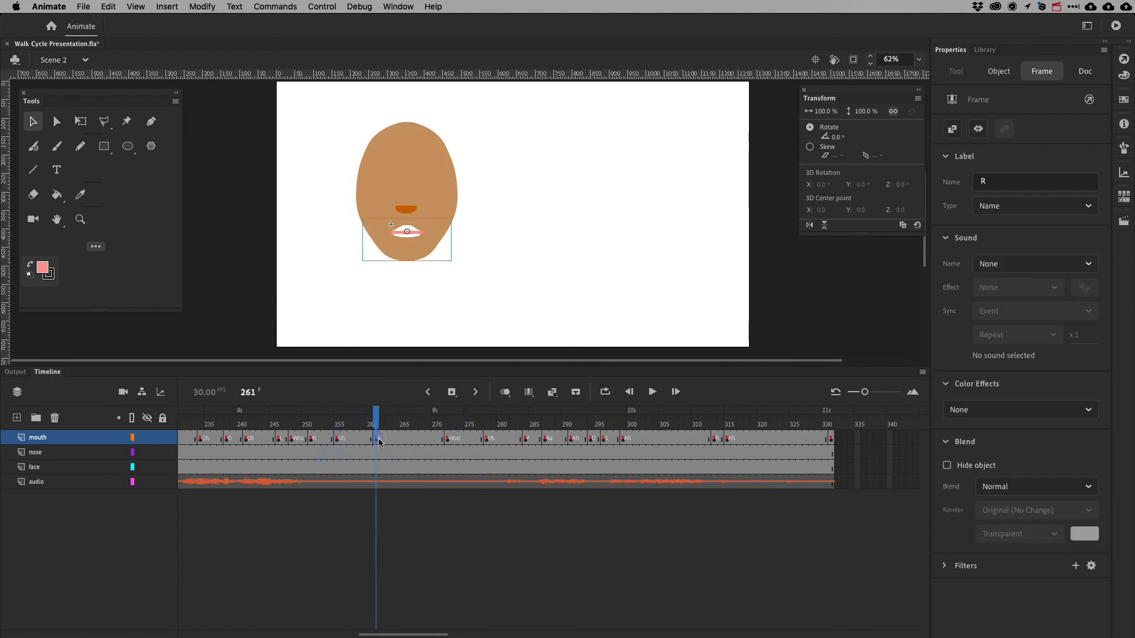
{"action": "left_click", "coordinate": [830, 439], "text": "shift"}
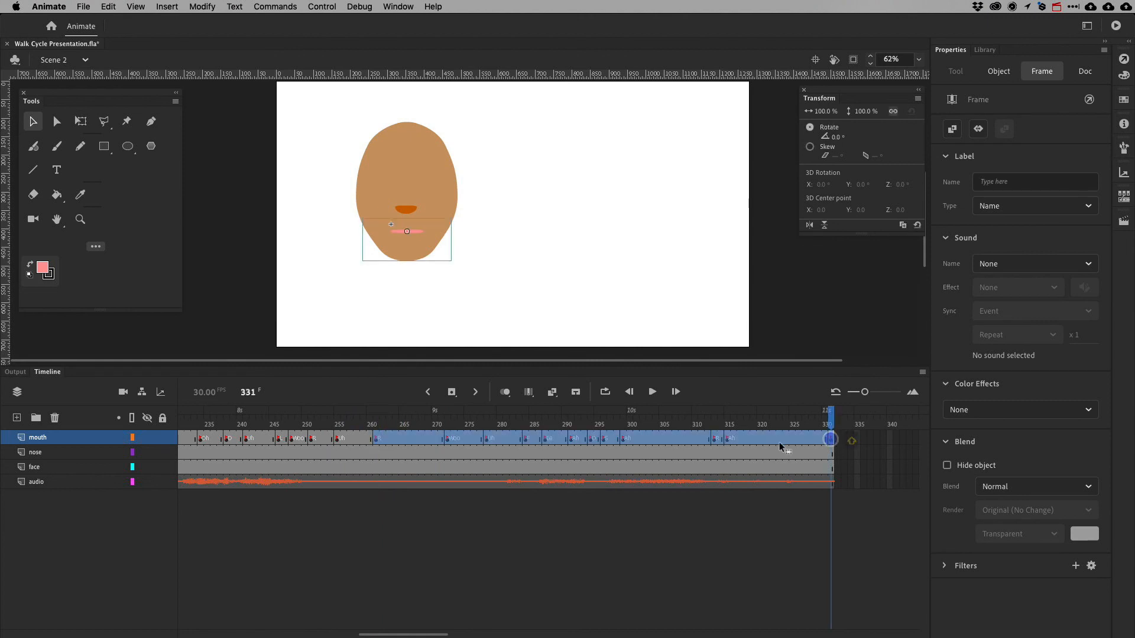
{"action": "right_click", "coordinate": [510, 439]}
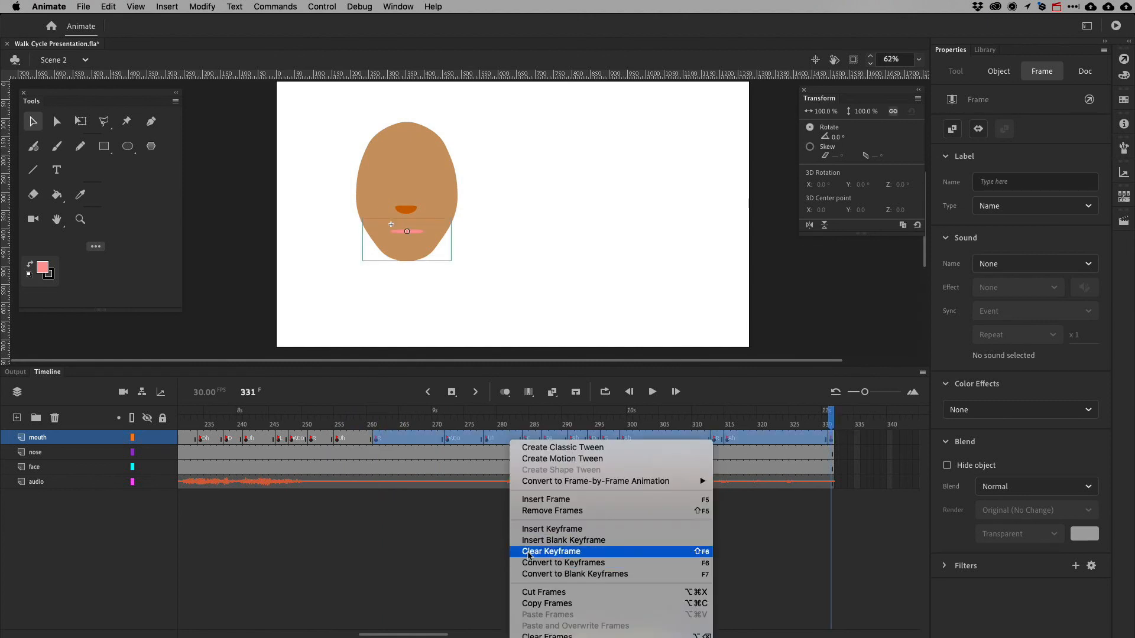
{"action": "left_click", "coordinate": [528, 553]}
- Switch the mouth symbol at the frame 255 keyframe to 1 Rest with the Frame Picker and deselect it
{"action": "left_click", "coordinate": [338, 438]}
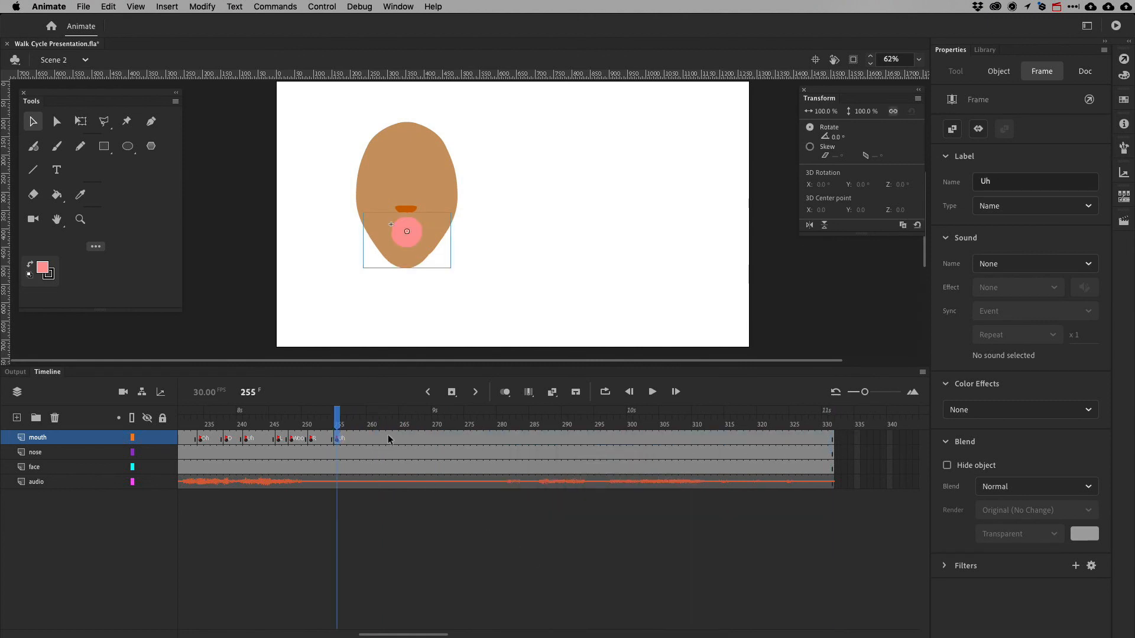
{"action": "left_click", "coordinate": [991, 79]}
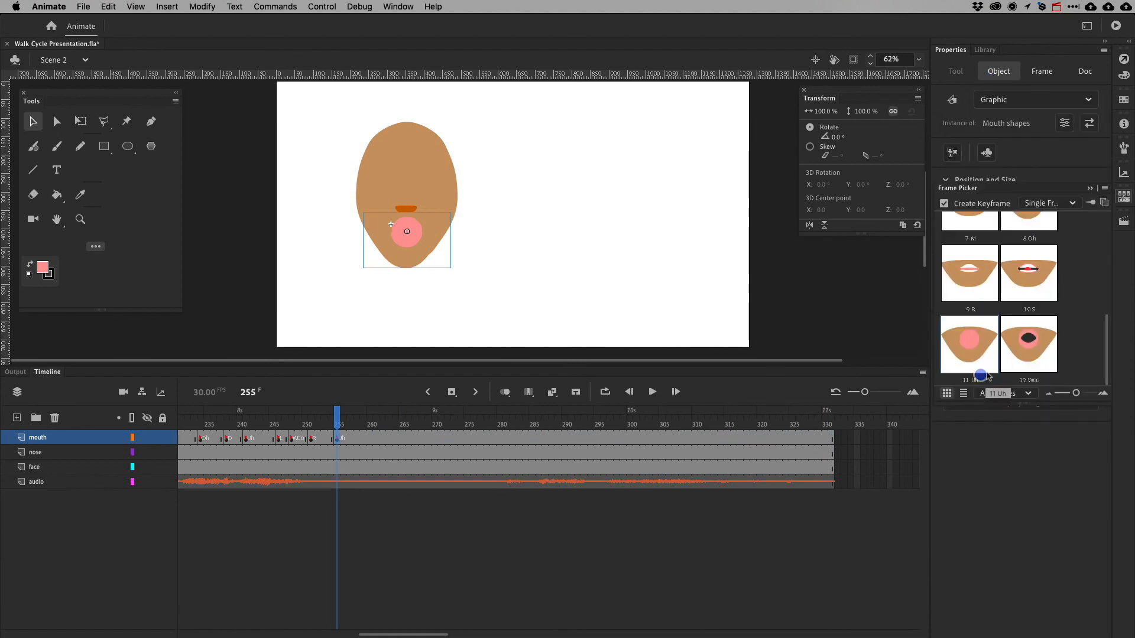
{"action": "left_click", "coordinate": [986, 376]}
{"action": "scroll", "coordinate": [1001, 298], "scroll_direction": "up", "scroll_amount": 5}
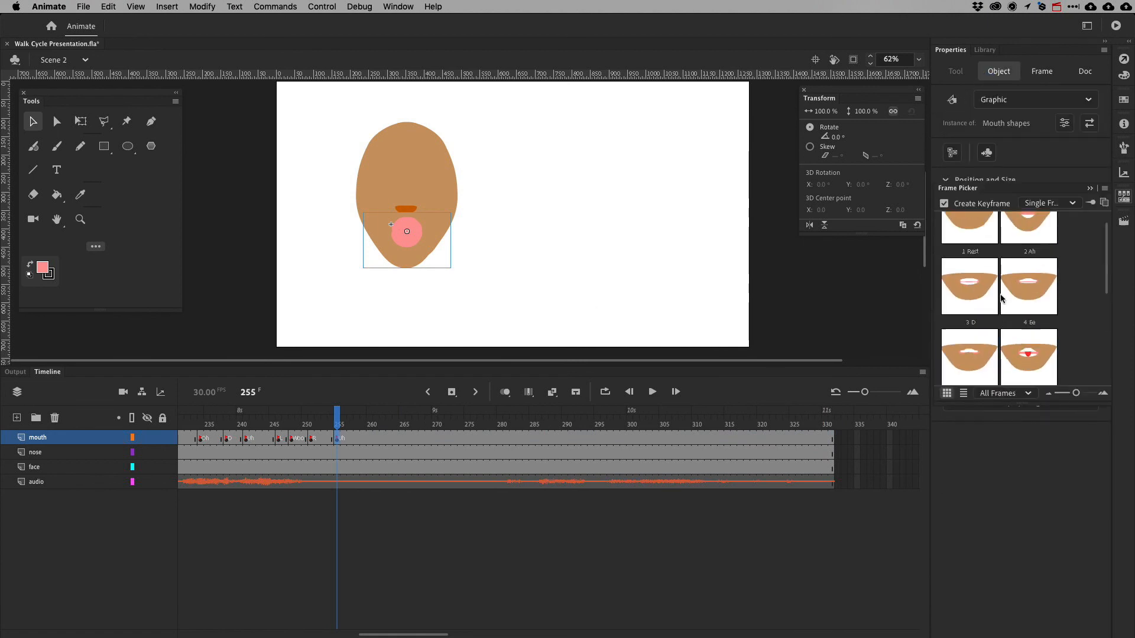
{"action": "left_click", "coordinate": [969, 241]}
{"action": "left_click", "coordinate": [544, 546]}
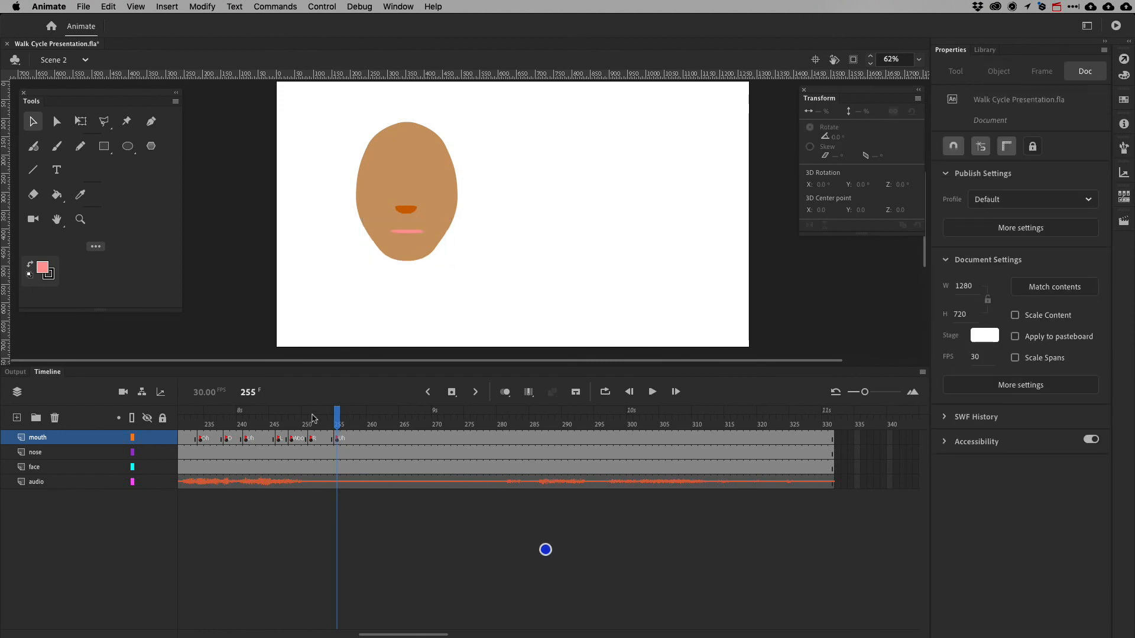
- Scrub back to frame 238 and select the nose layer
{"action": "left_click_drag", "start_coordinate": [339, 420], "coordinate": [229, 432]}
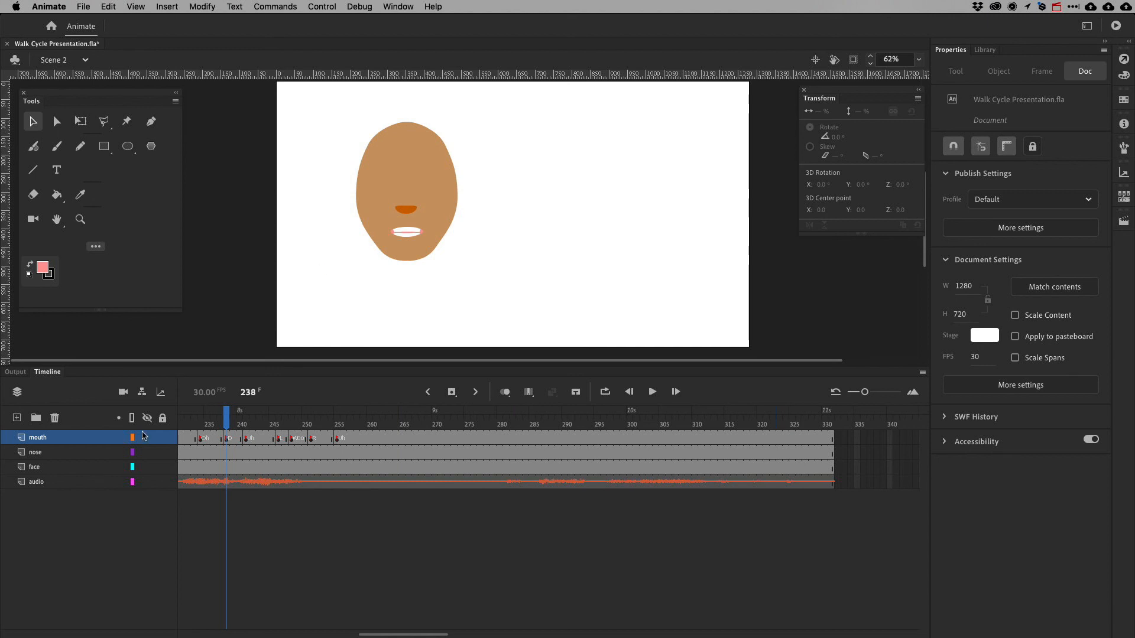
{"action": "left_click", "coordinate": [35, 454]}
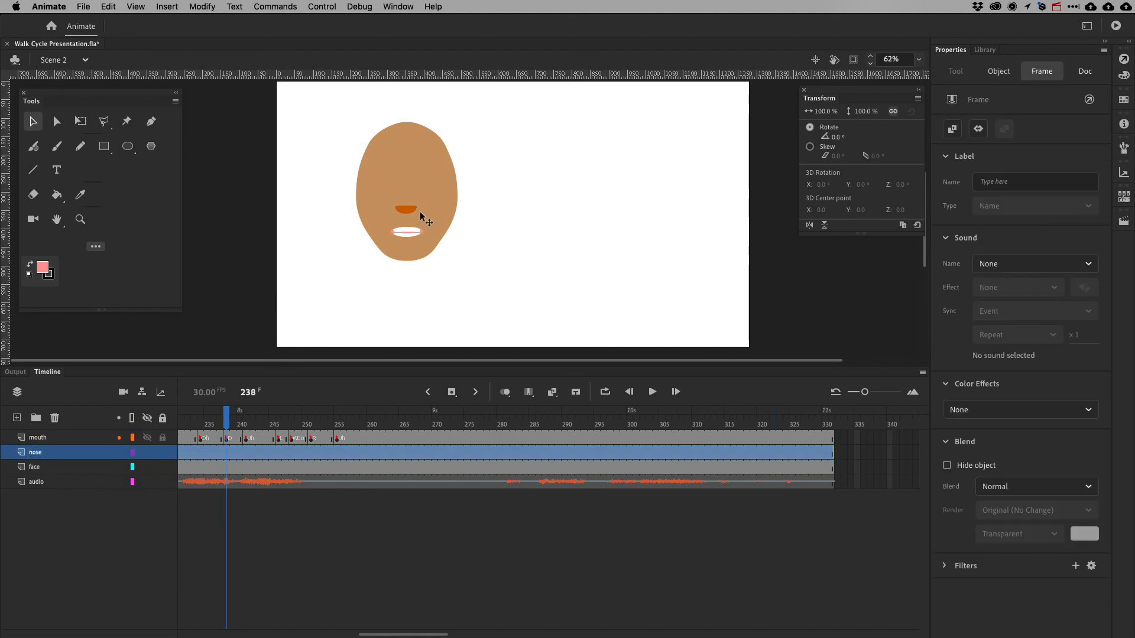